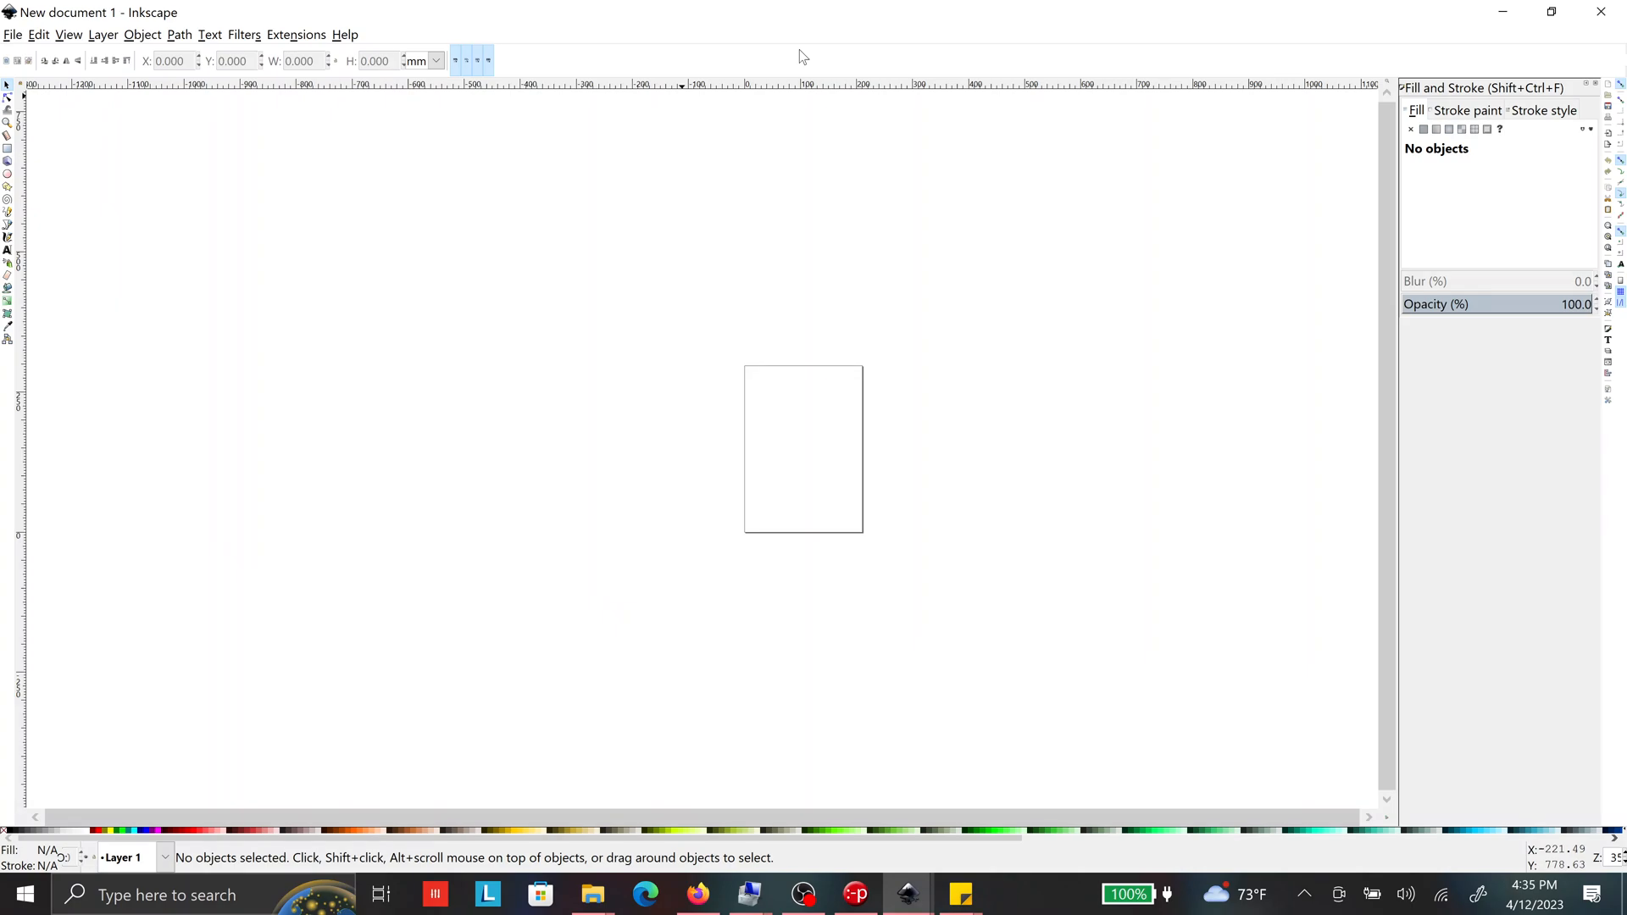
- Take the drawing window out of its maximized state and resize and reposition it to cover most of the desktop
{"action": "left_click_drag", "start_coordinate": [801, 11], "coordinate": [700, 83]}
{"action": "left_click_drag", "start_coordinate": [898, 333], "coordinate": [1586, 780]}
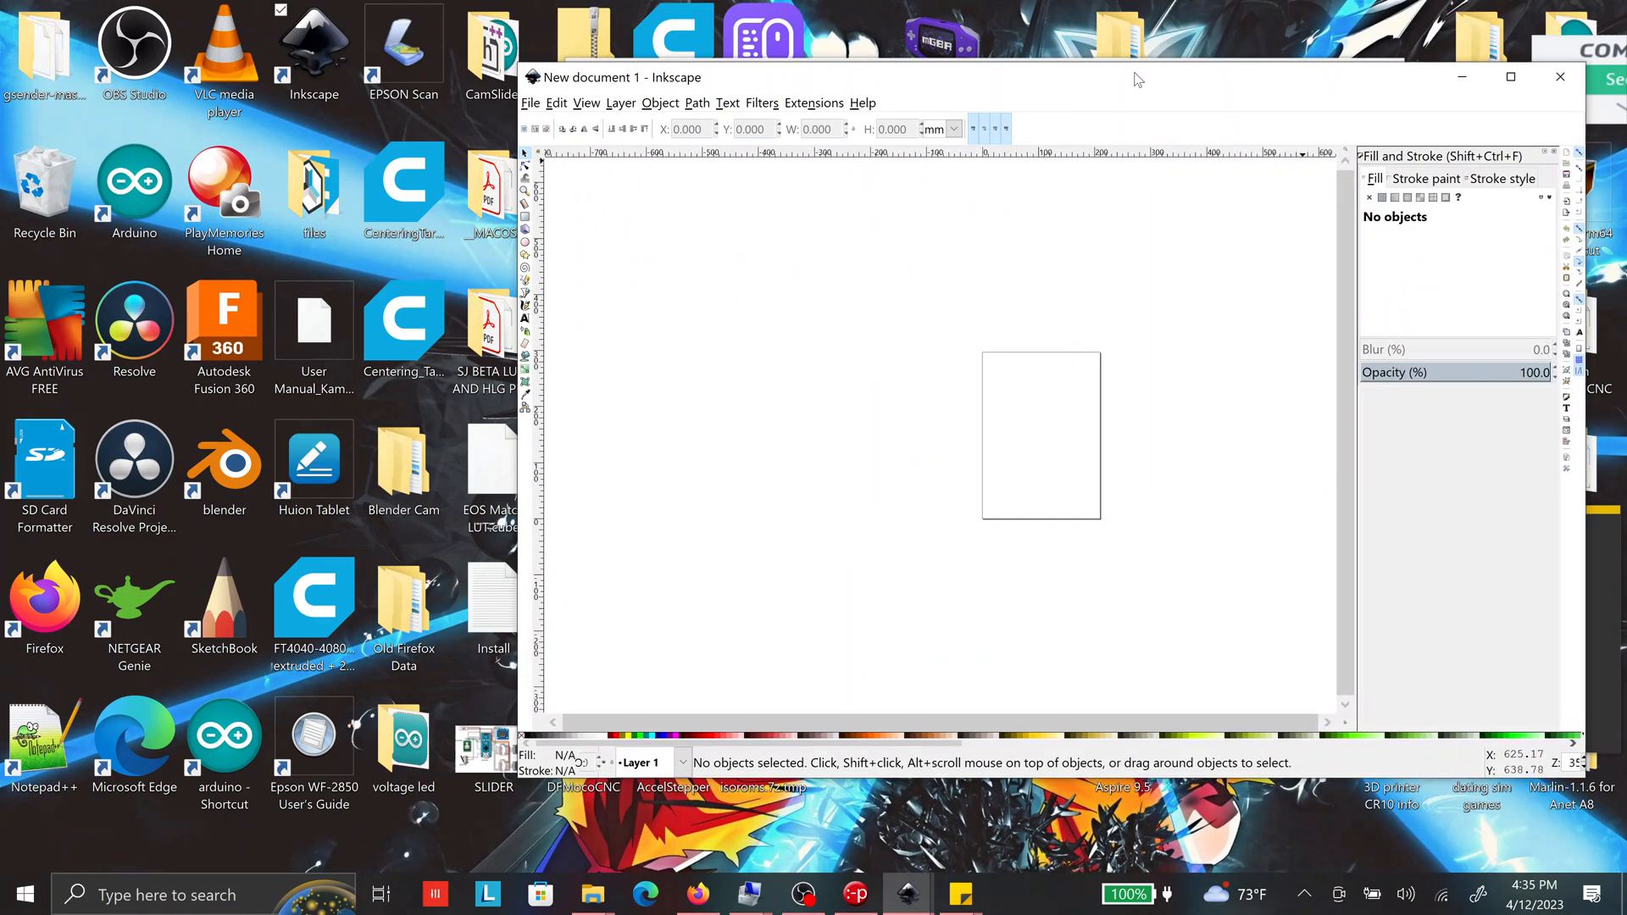
{"action": "left_click_drag", "start_coordinate": [1139, 79], "coordinate": [789, 45]}
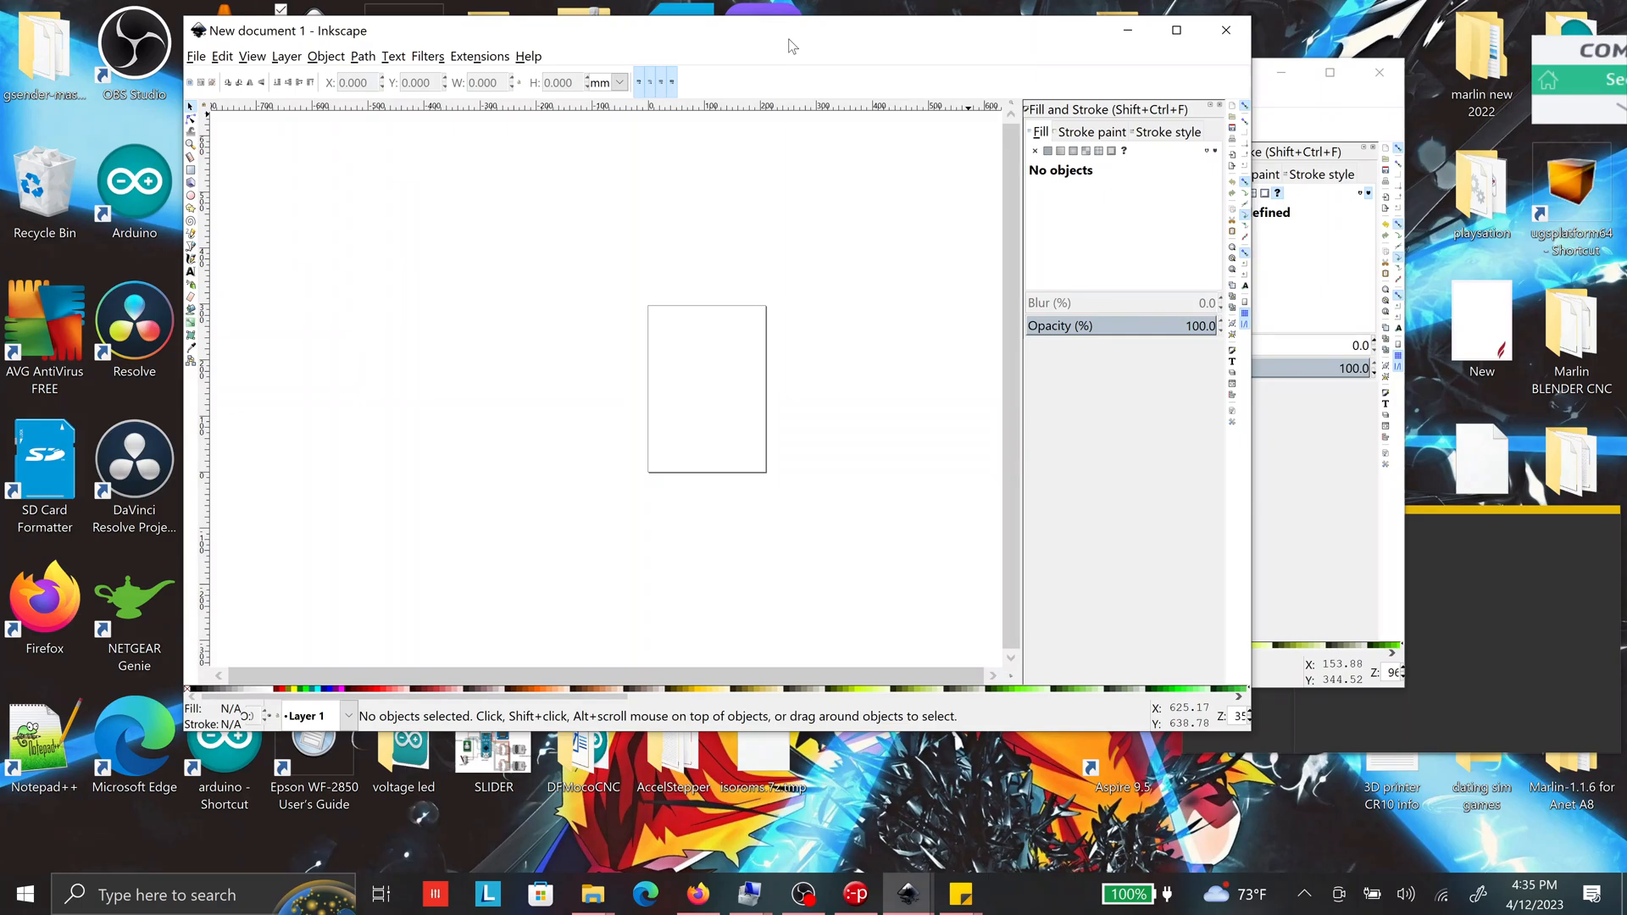
{"action": "left_click_drag", "start_coordinate": [1250, 731], "coordinate": [1611, 830]}
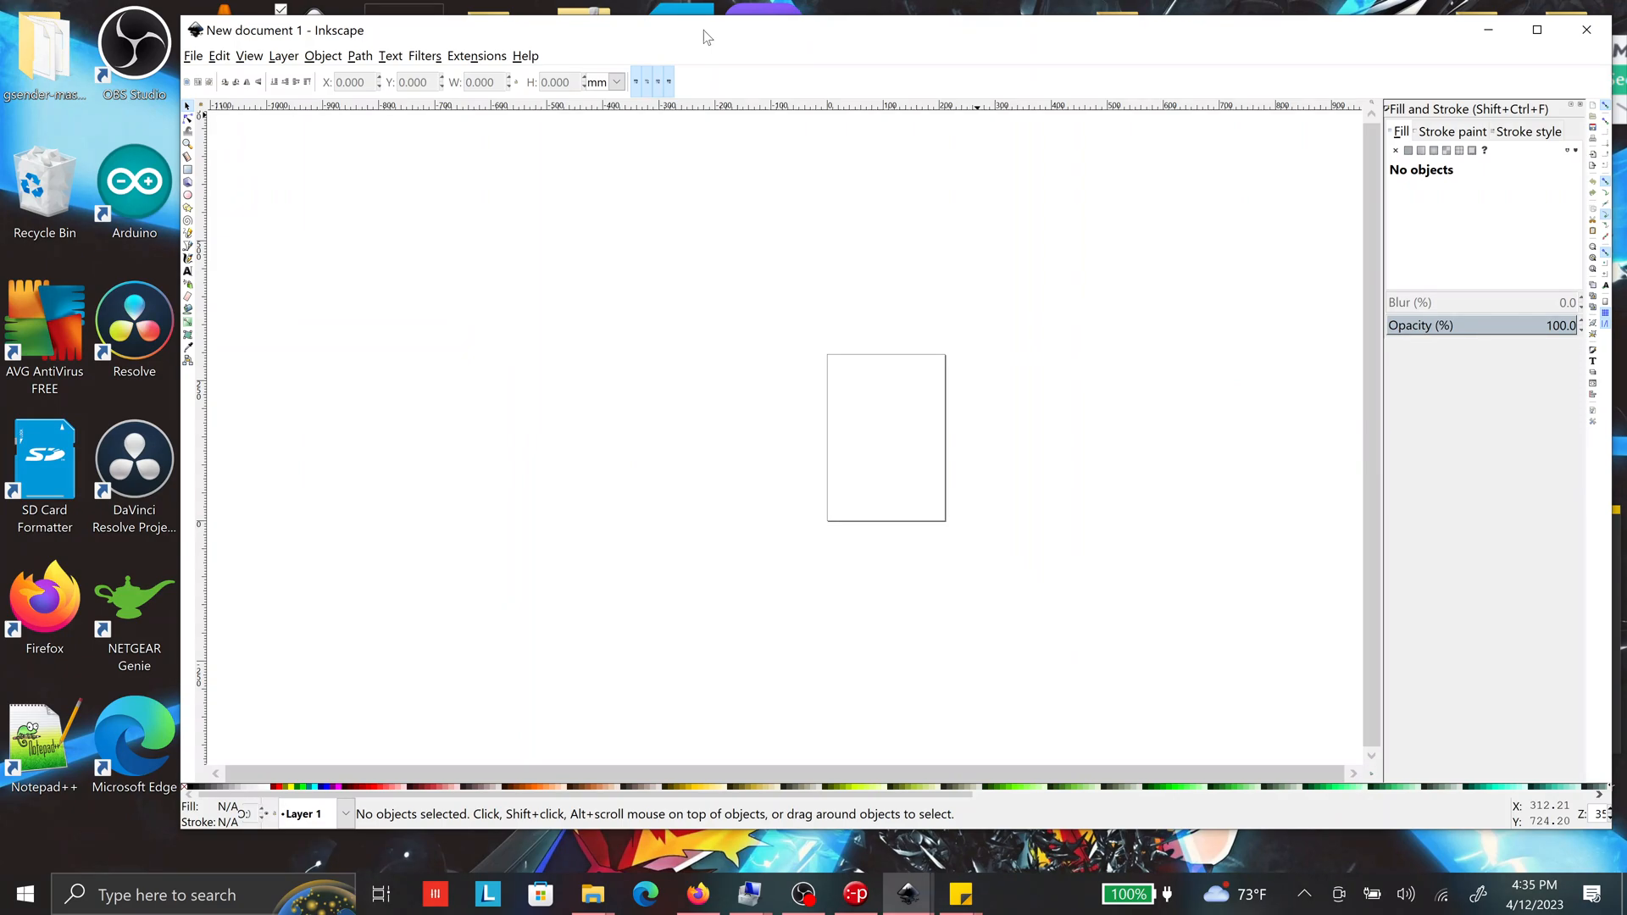
{"action": "left_click_drag", "start_coordinate": [703, 30], "coordinate": [668, 41]}
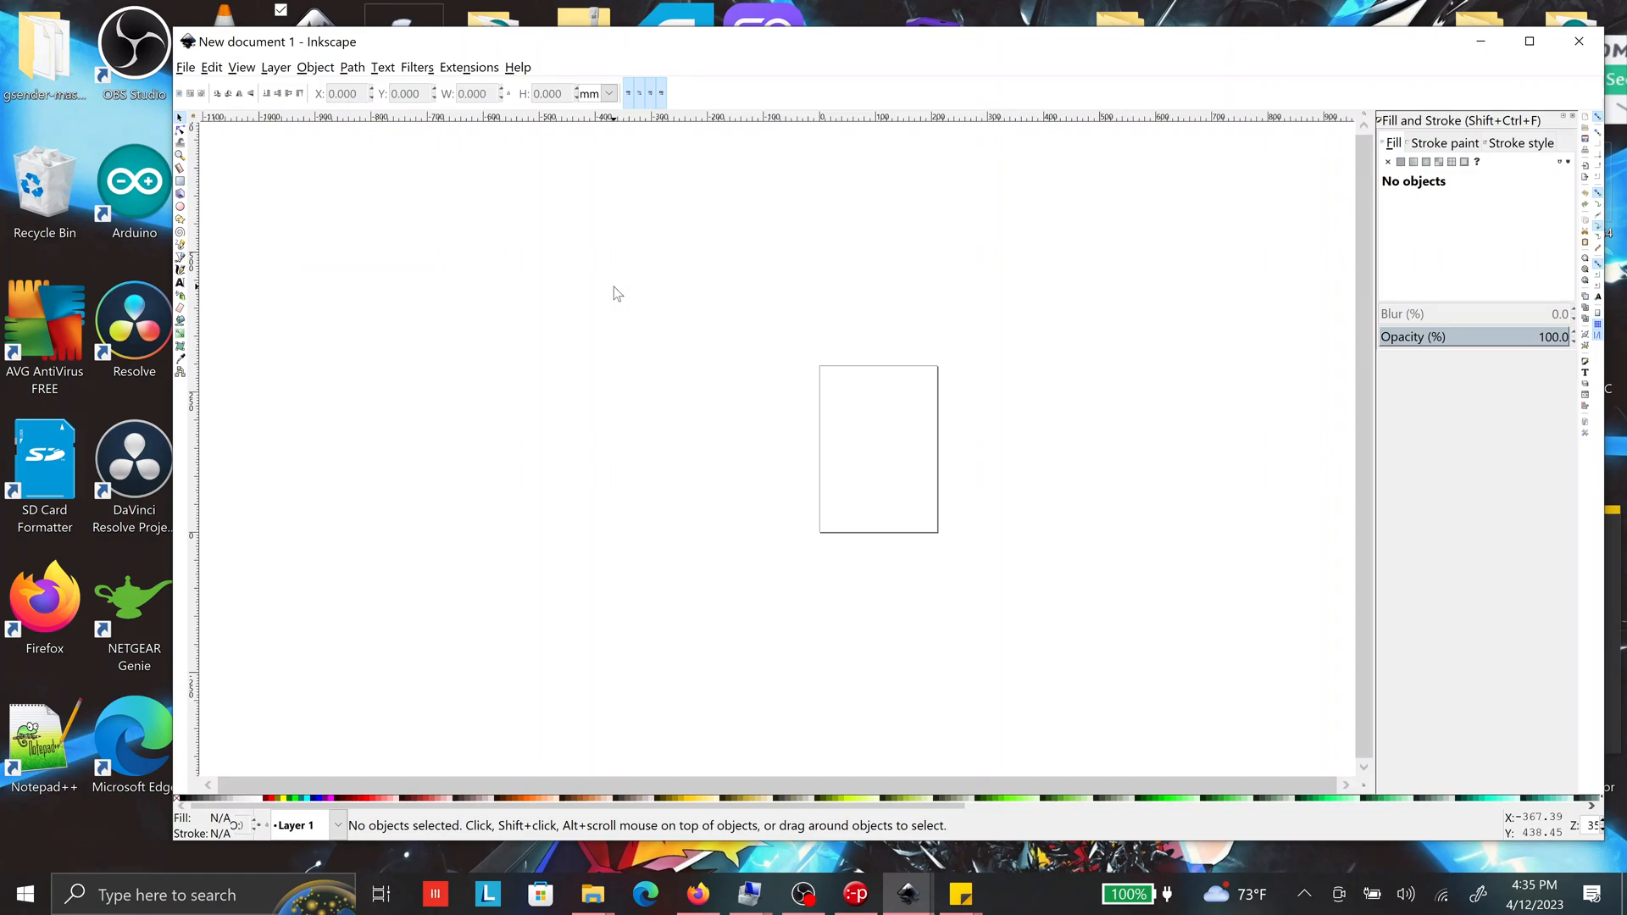
- Set the document's custom page size to 630 mm wide and 460 mm high in Document Properties
{"action": "left_click", "coordinate": [187, 67]}
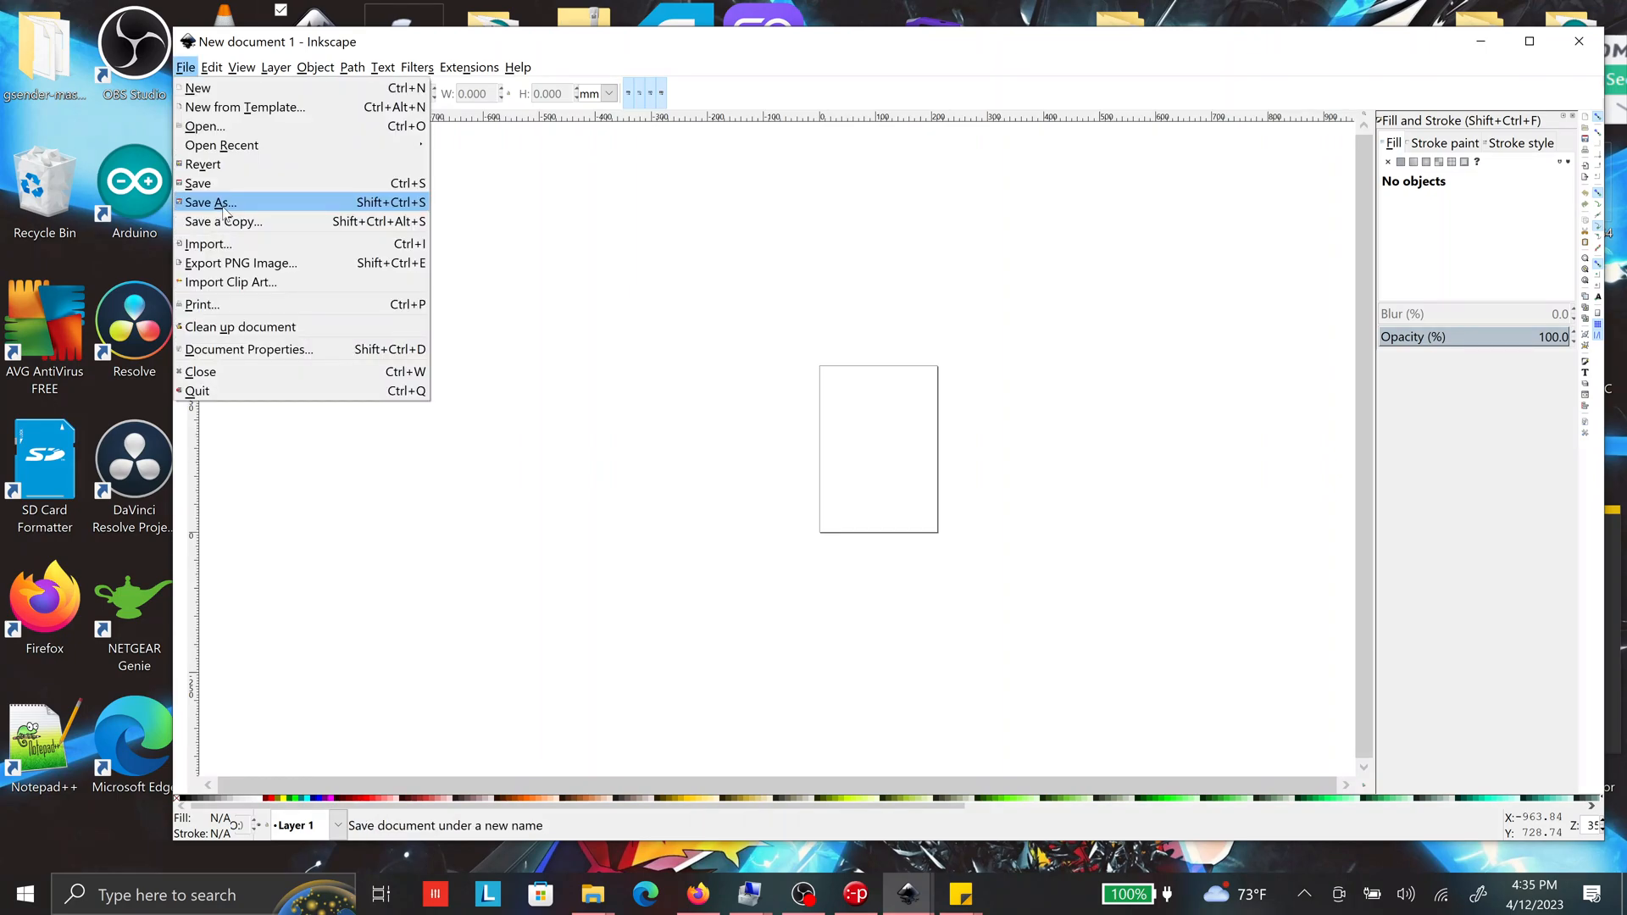
{"action": "left_click", "coordinate": [250, 350]}
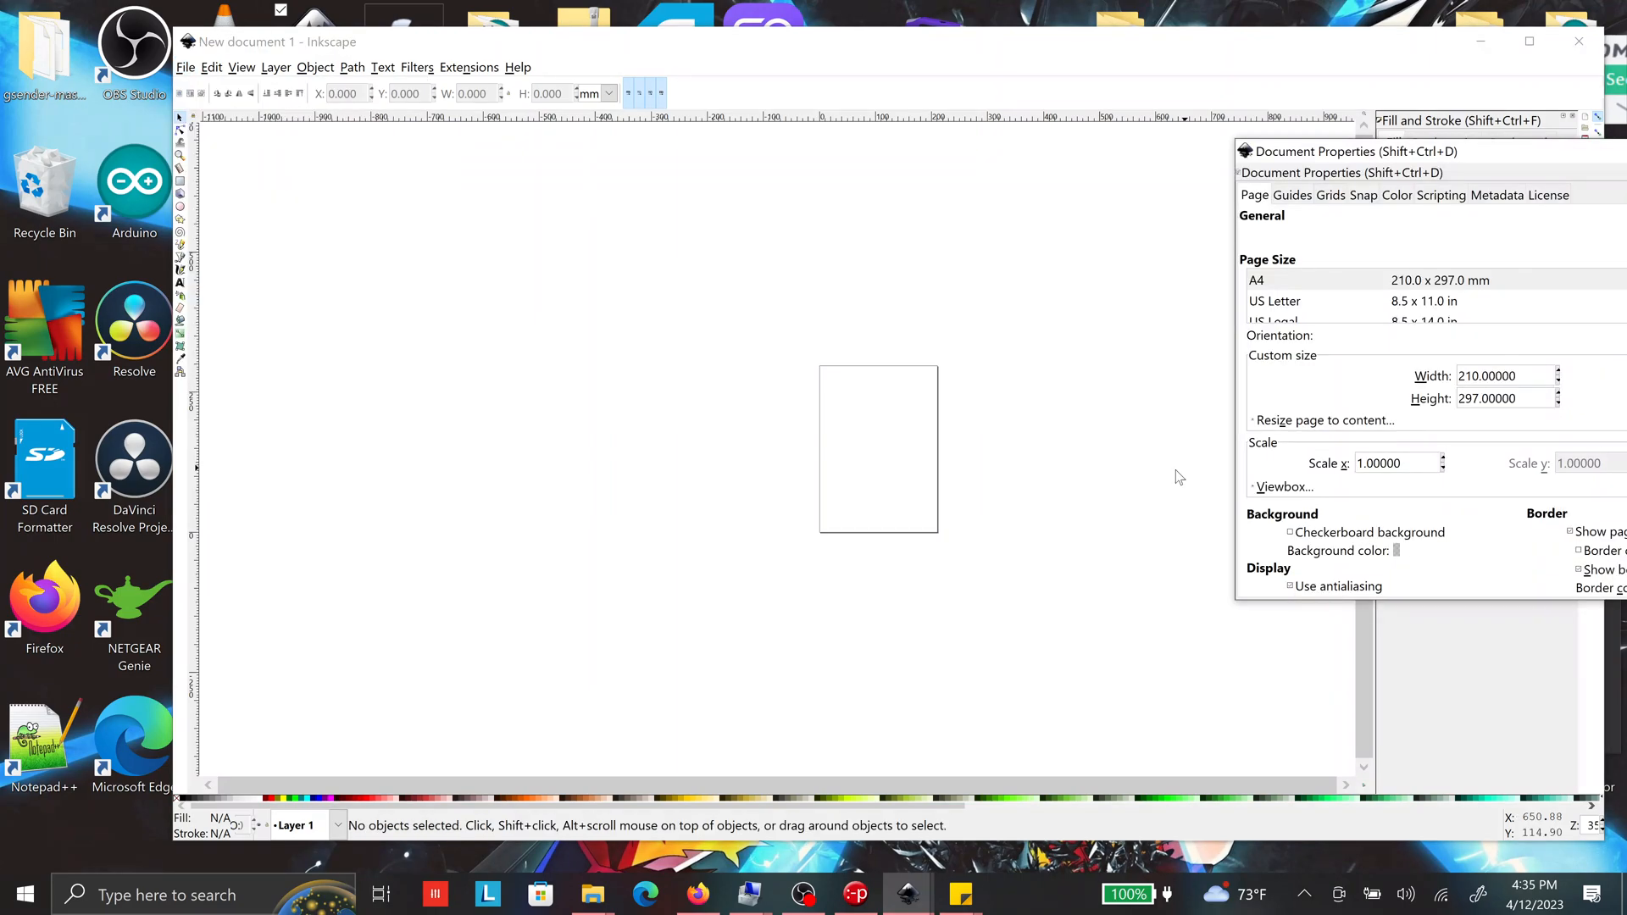
{"action": "left_click_drag", "start_coordinate": [1426, 151], "coordinate": [861, 144]}
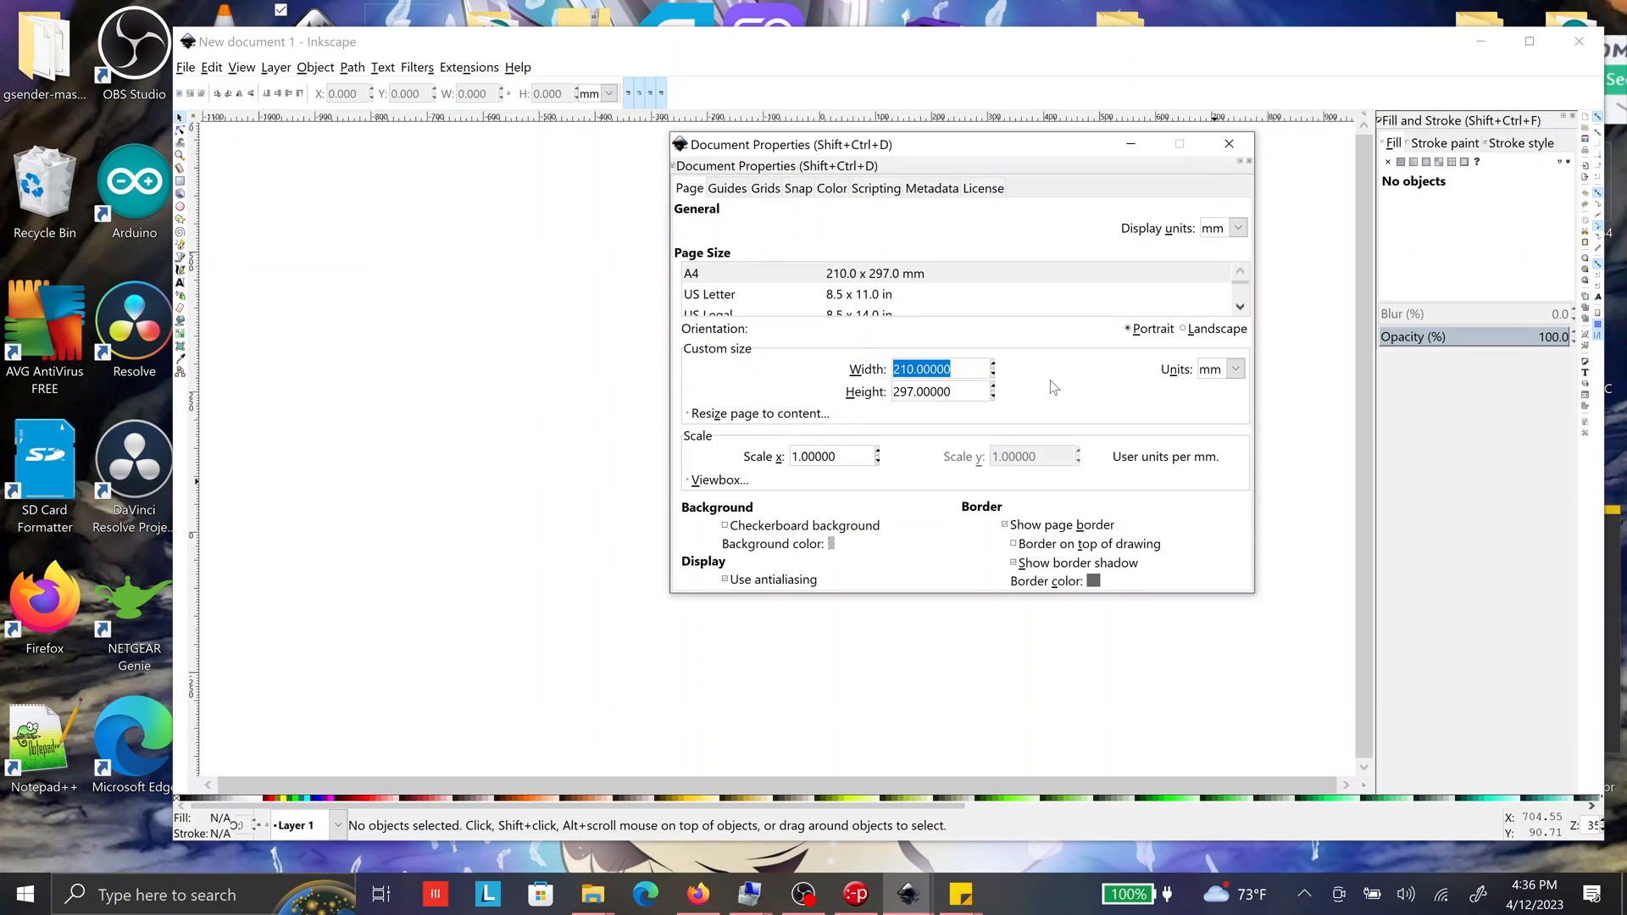
{"action": "key", "text": "BackSpace"}
{"action": "type", "text": "630"}
{"action": "key", "text": "Tab"}
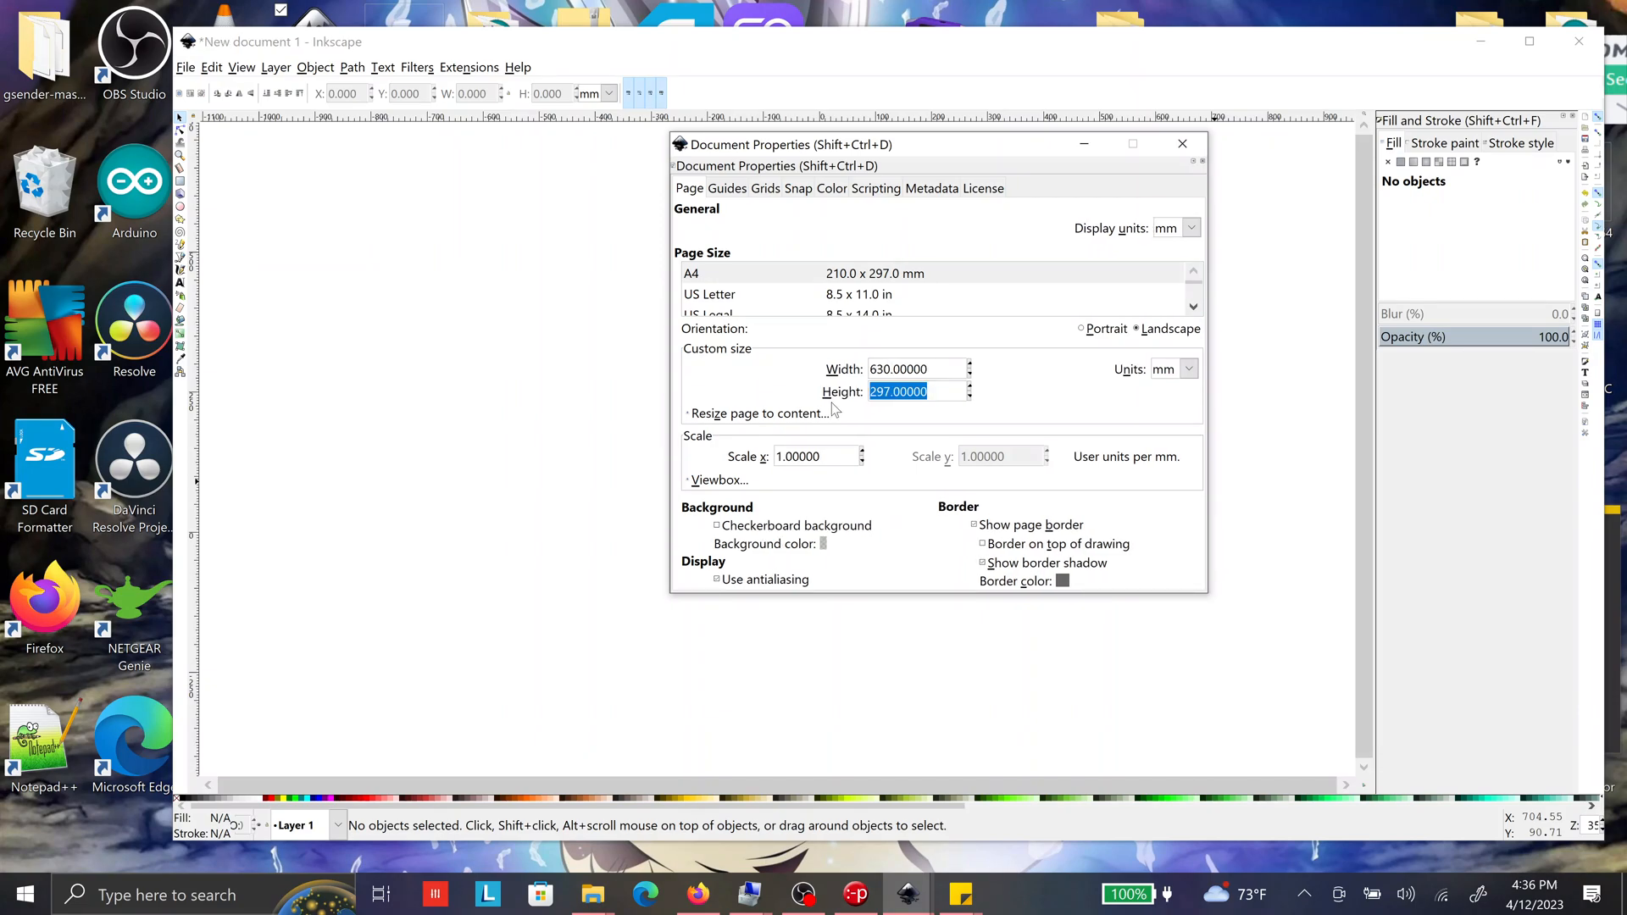
{"action": "type", "text": "460"}
{"action": "key", "text": "Return"}
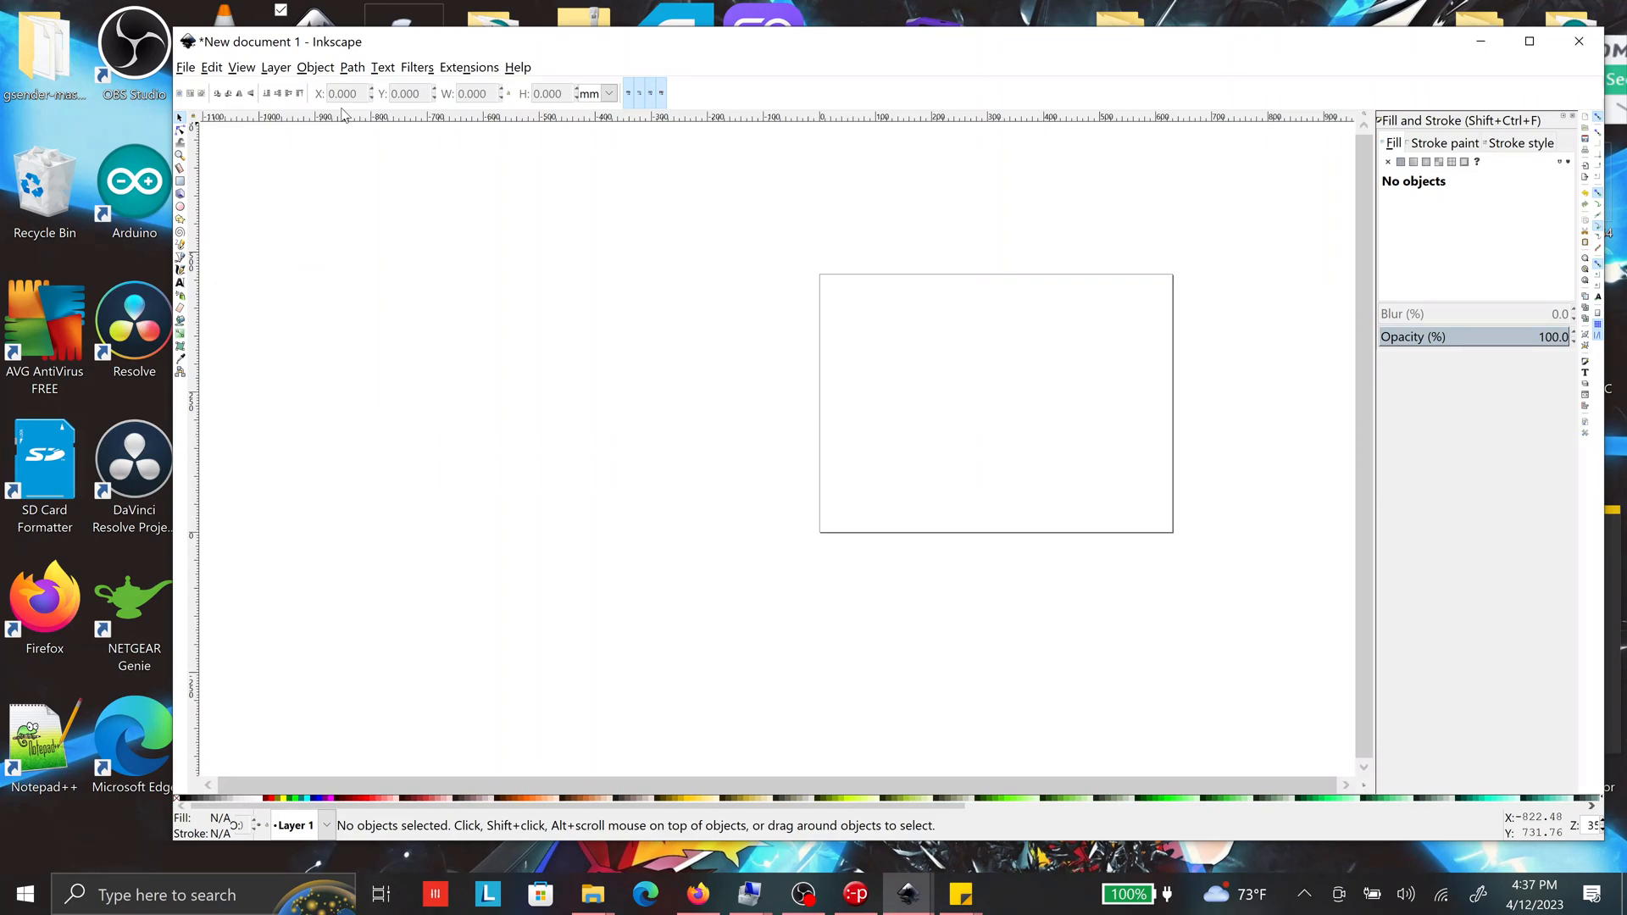
{"action": "left_click", "coordinate": [242, 67]}
{"action": "mouse_move", "coordinate": [271, 88]}
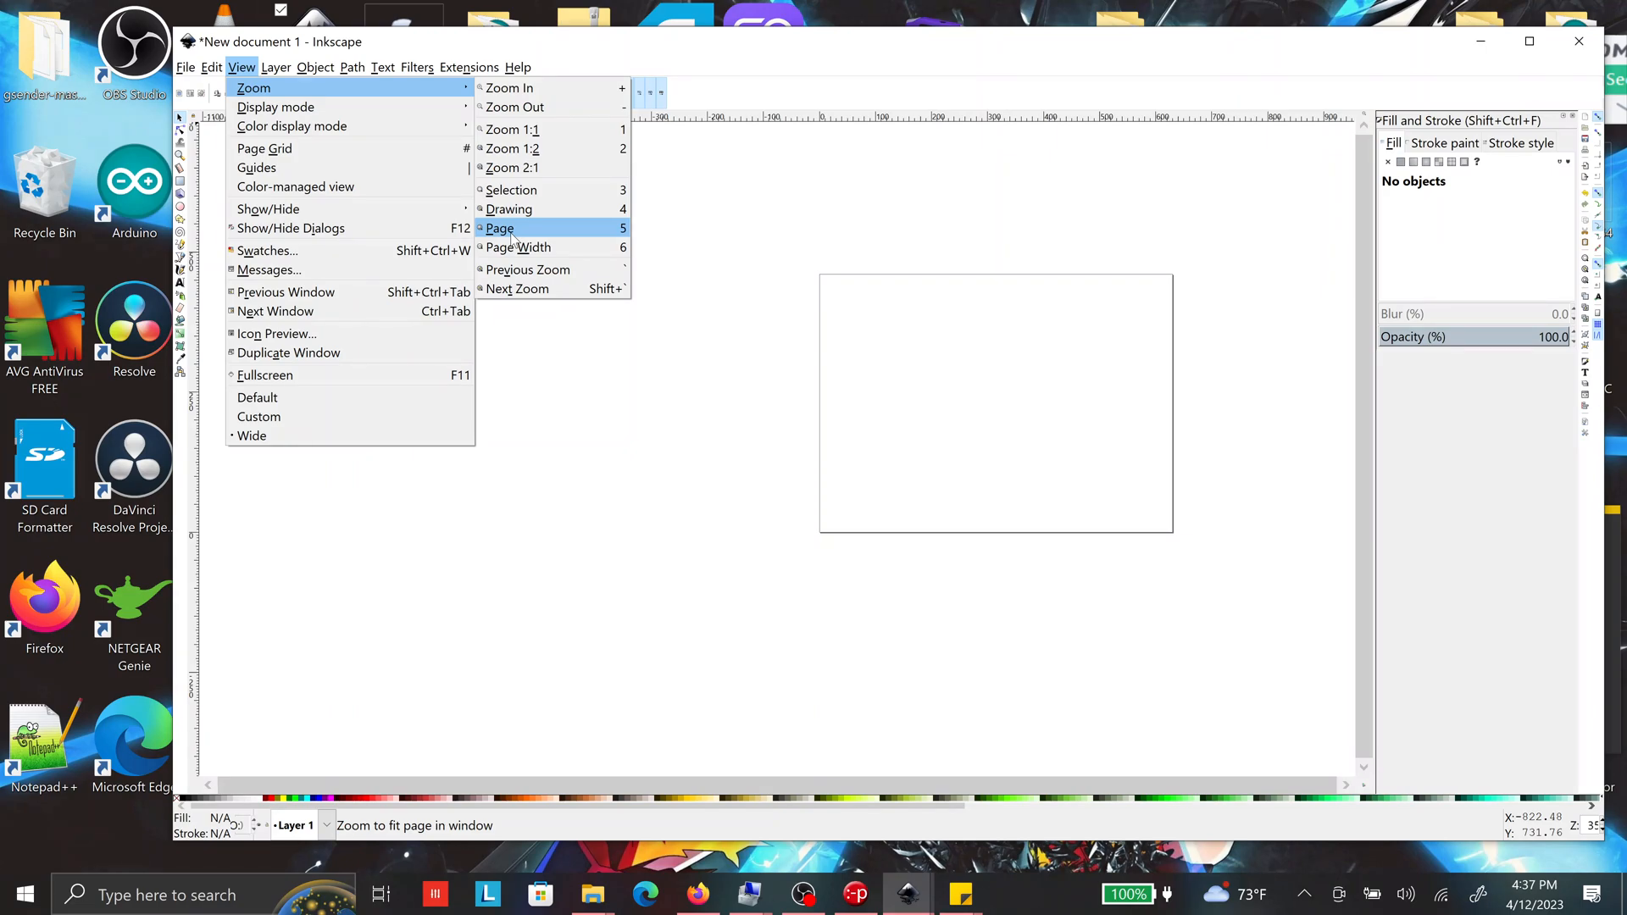
{"action": "left_click", "coordinate": [509, 229]}
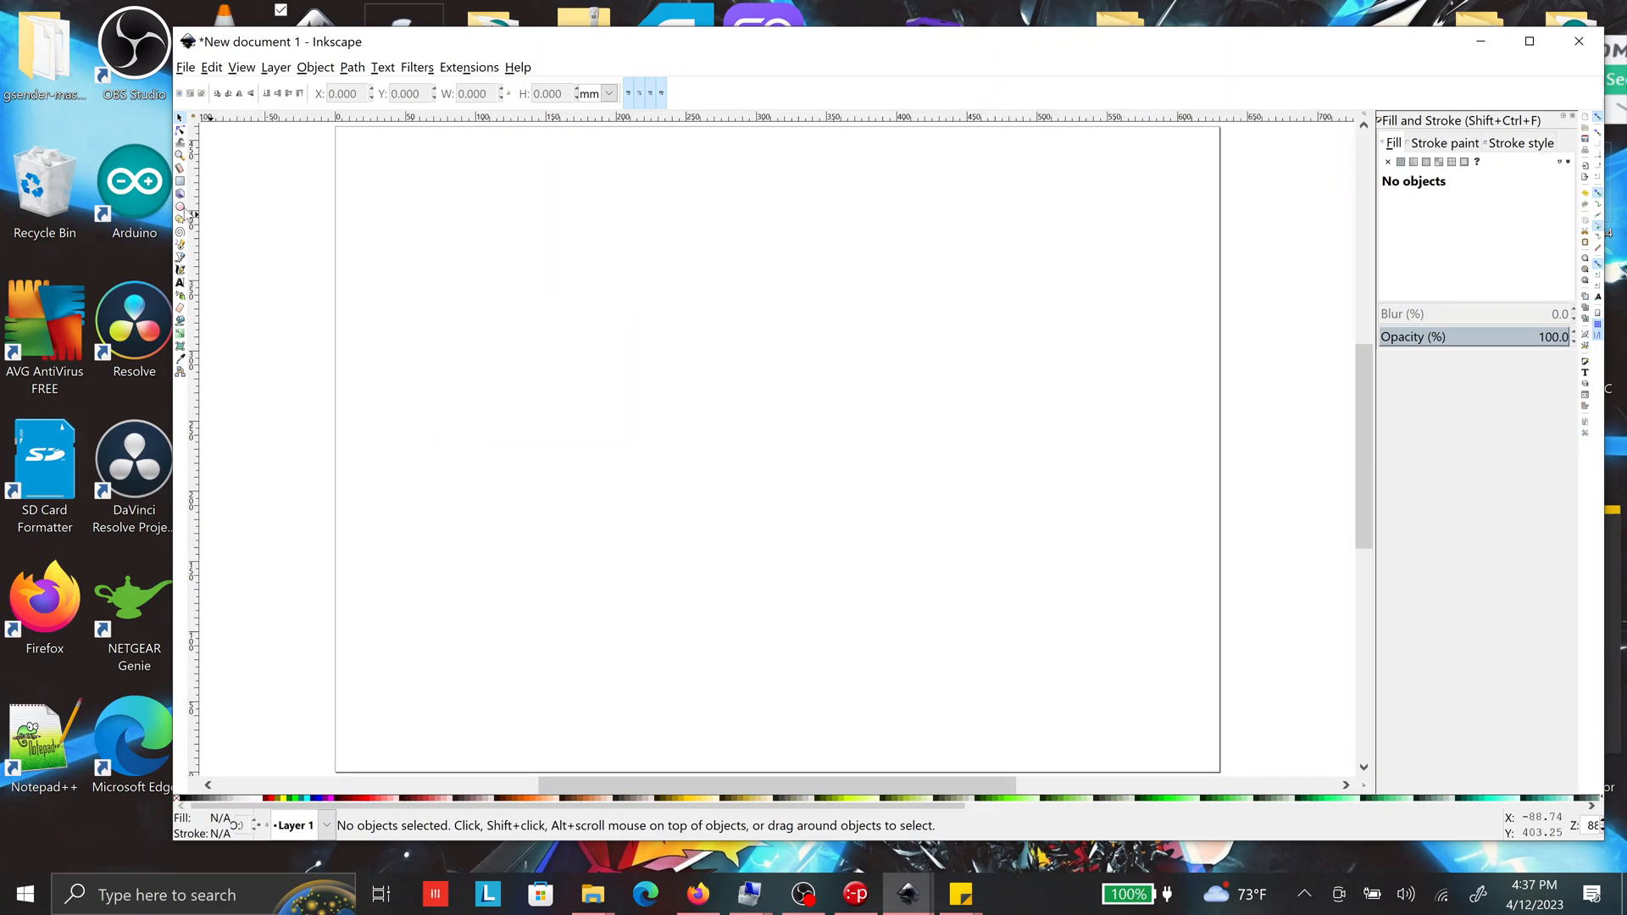
{"action": "left_click", "coordinate": [186, 68]}
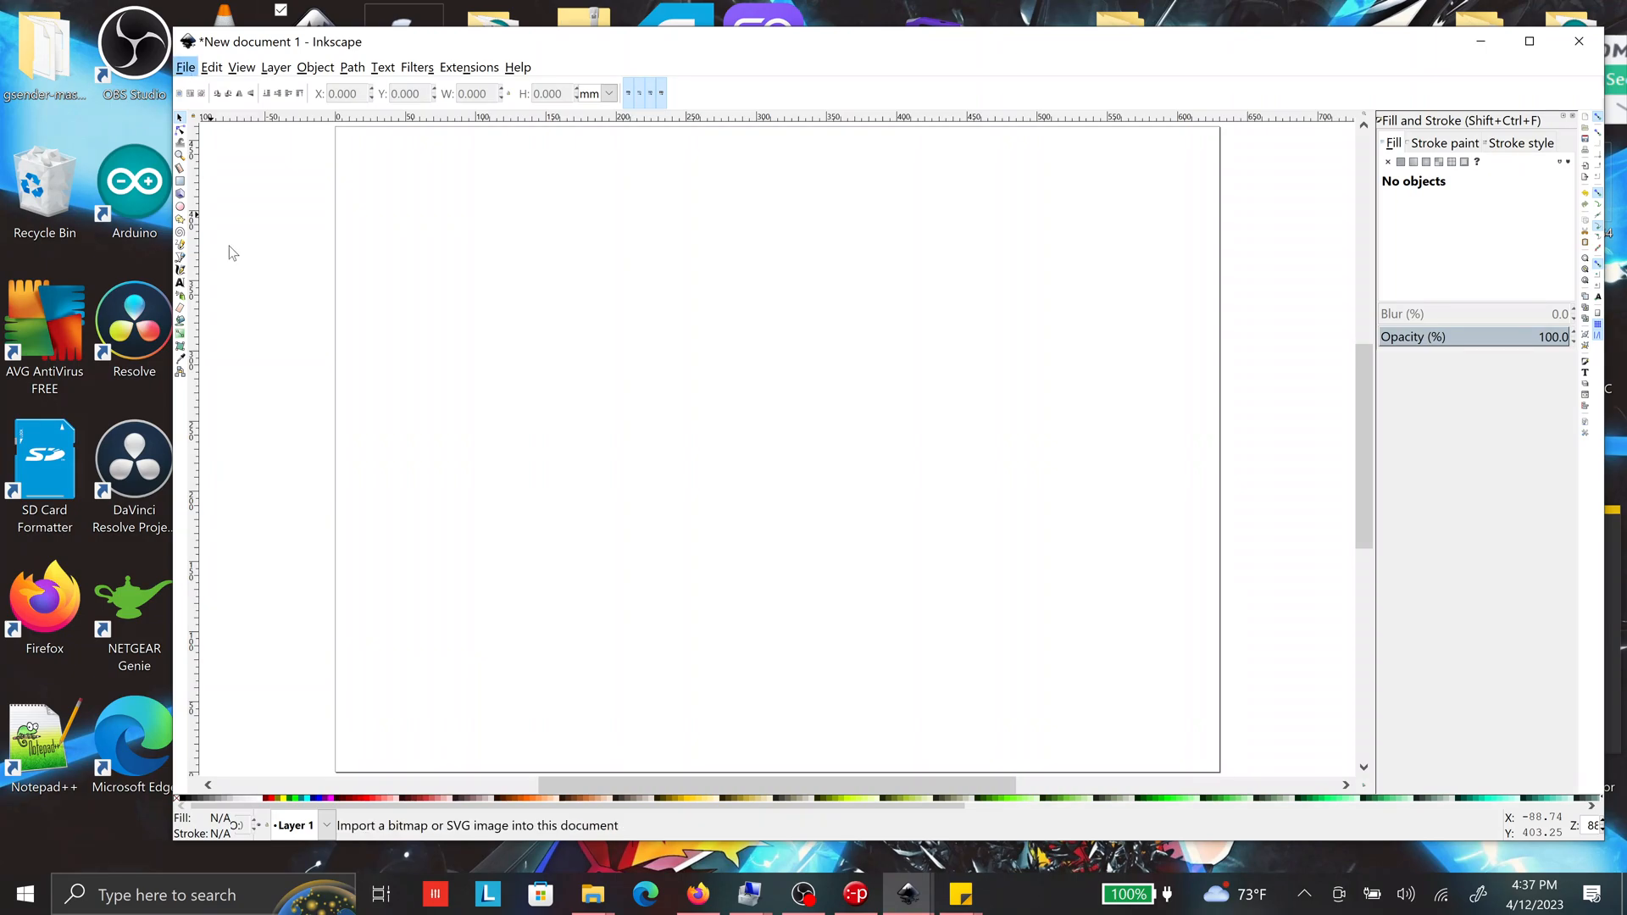
{"action": "left_click", "coordinate": [229, 245]}
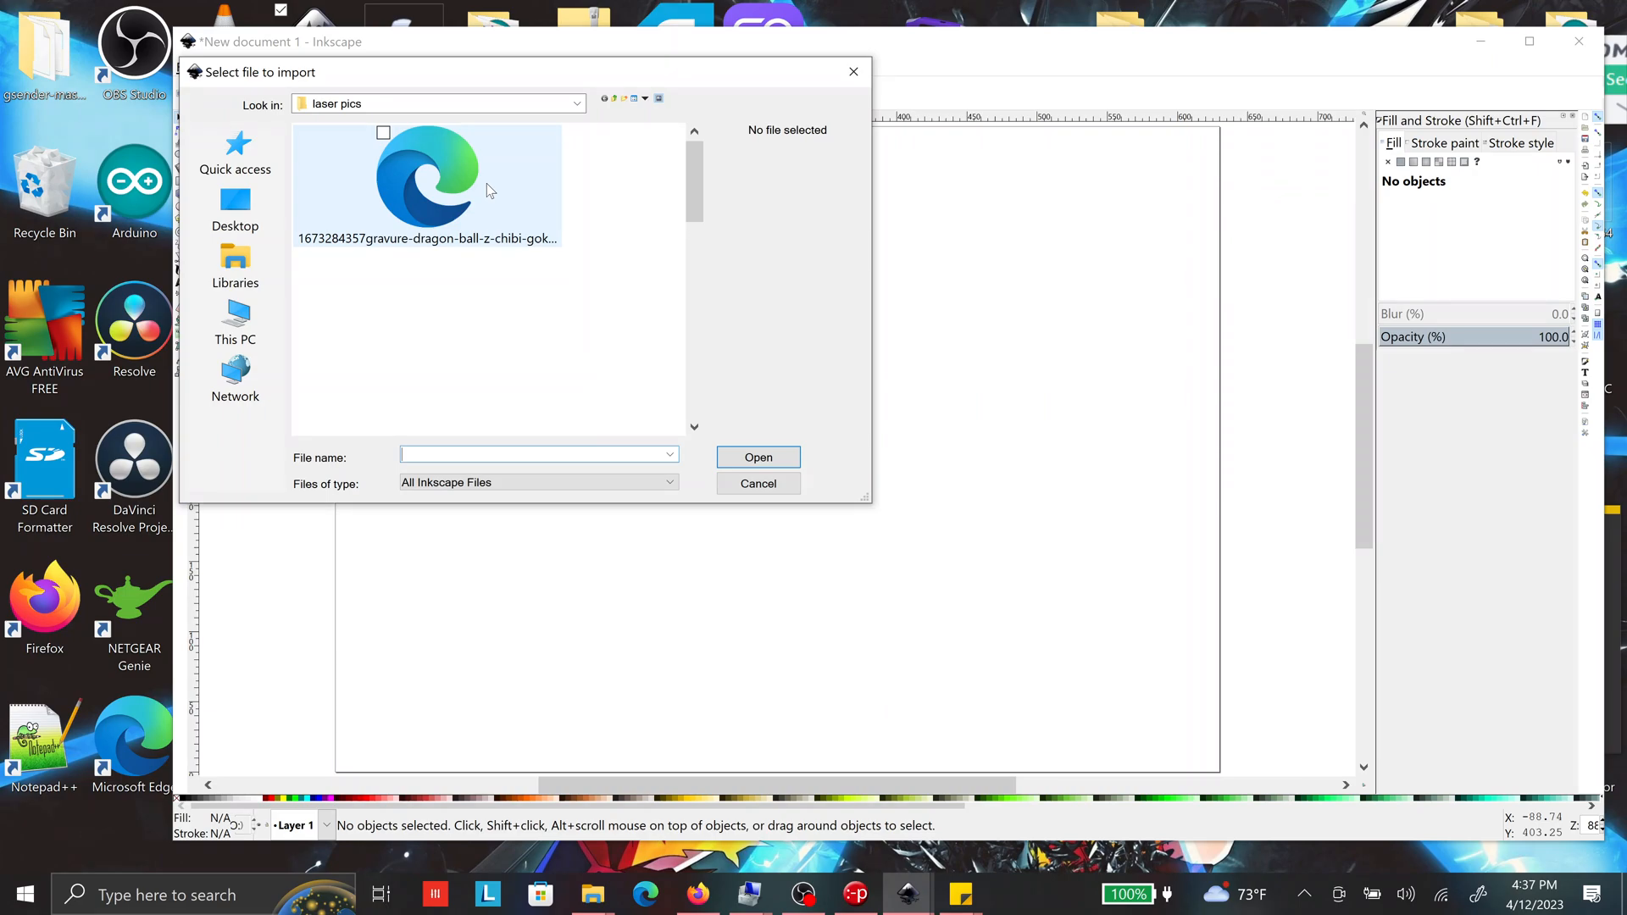
{"action": "scroll", "coordinate": [486, 183], "scroll_direction": "down", "scroll_amount": 2}
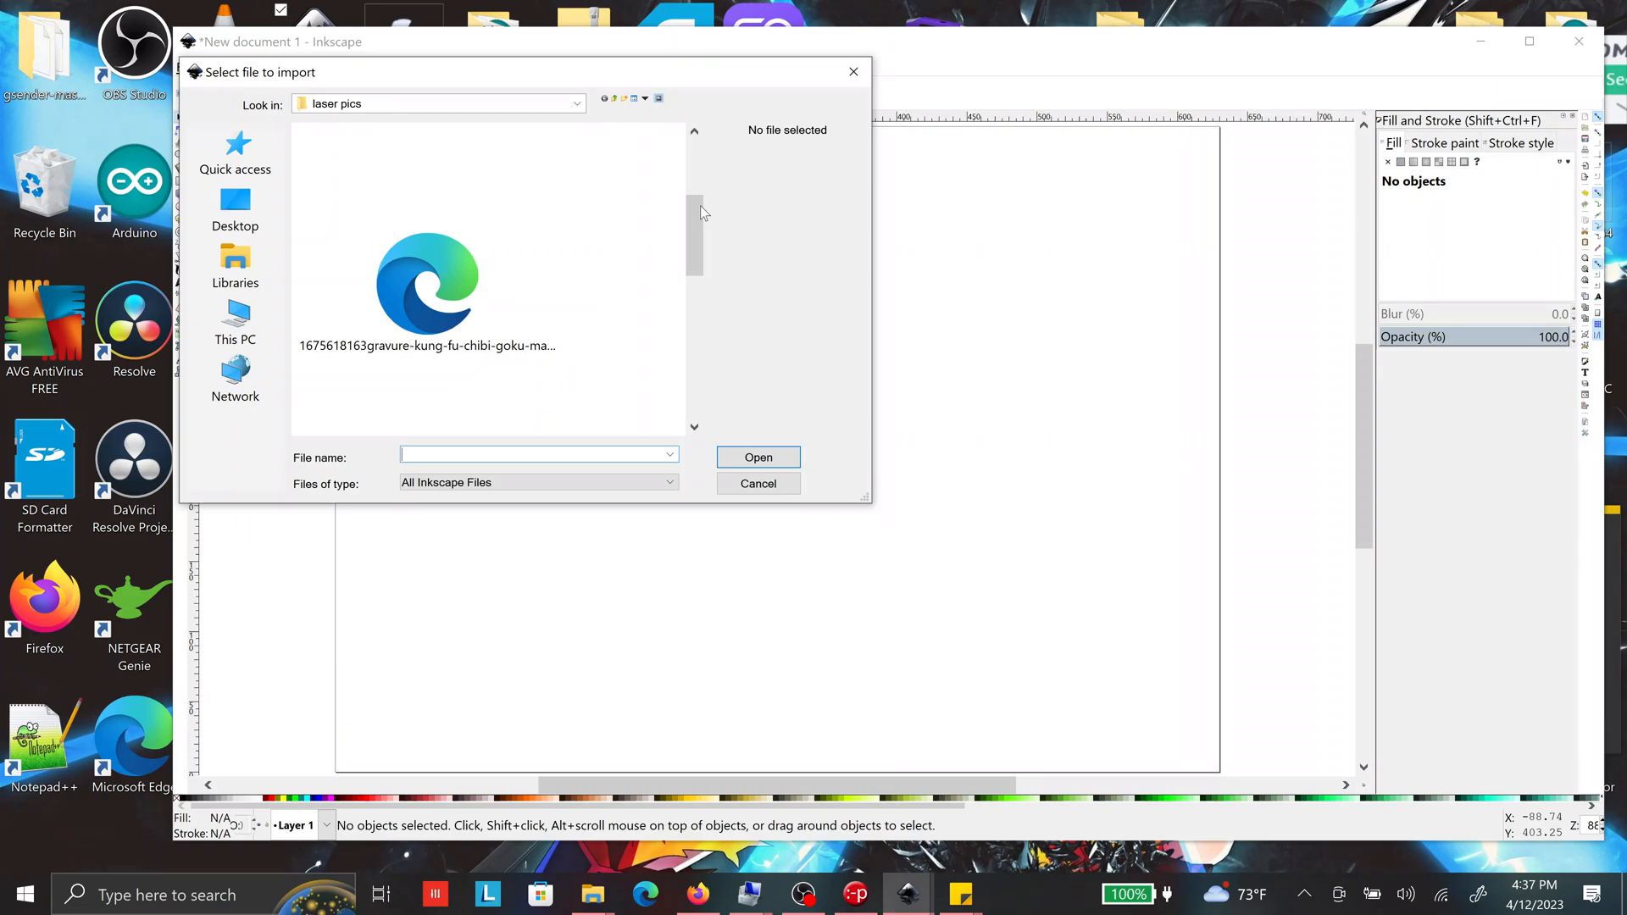
{"action": "scroll", "coordinate": [462, 237], "scroll_direction": "down", "scroll_amount": 1}
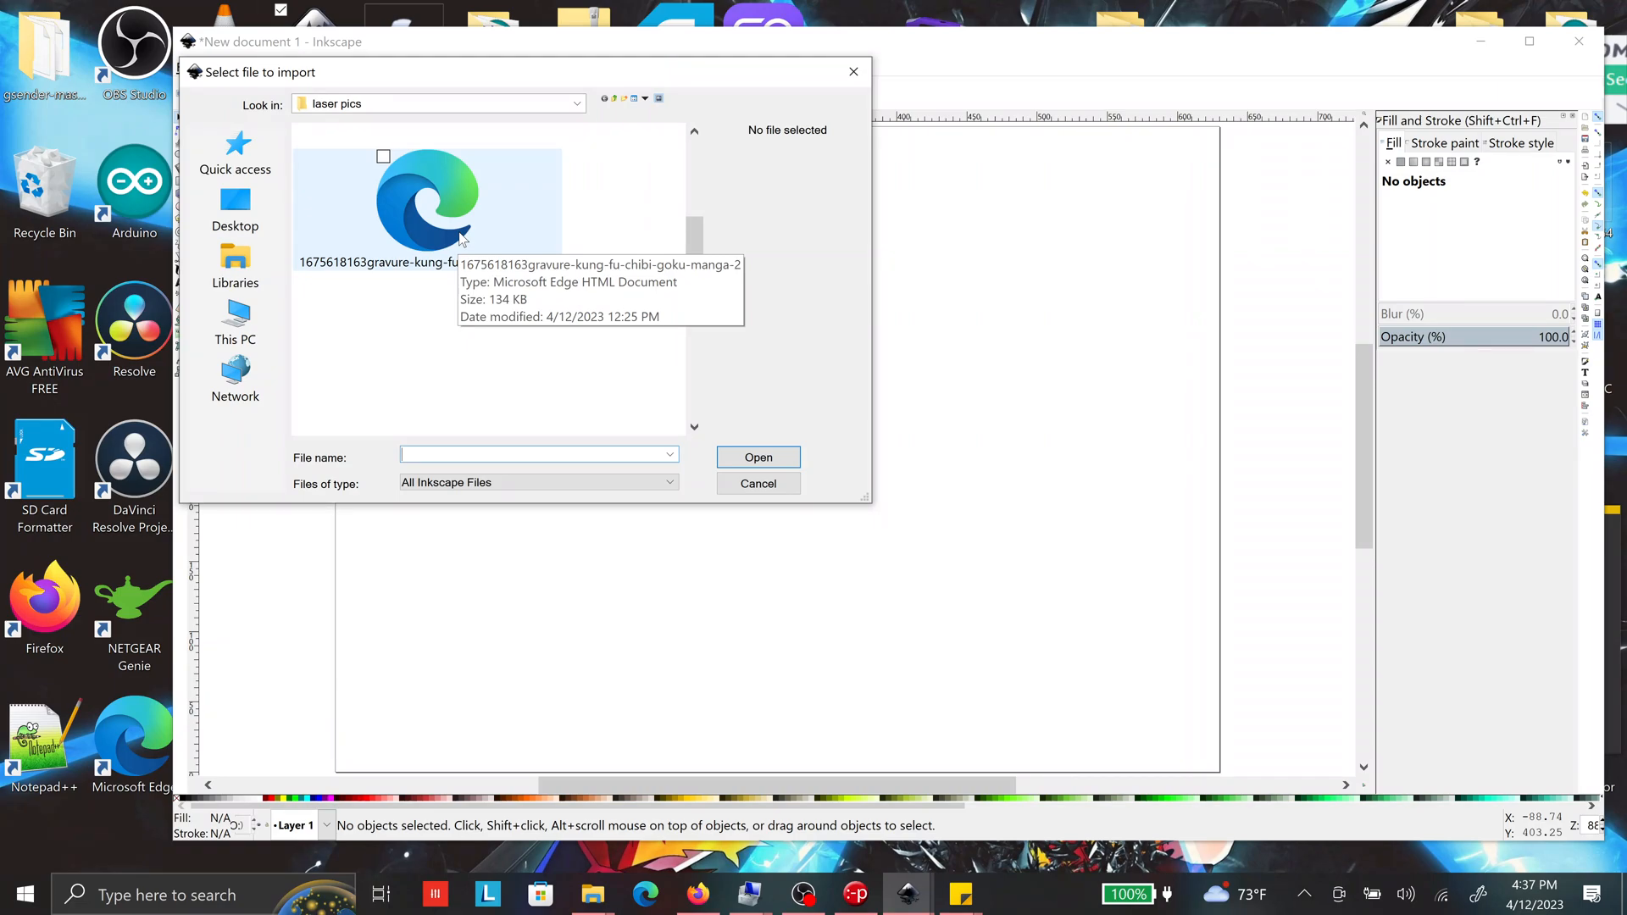
{"action": "left_click", "coordinate": [462, 238]}
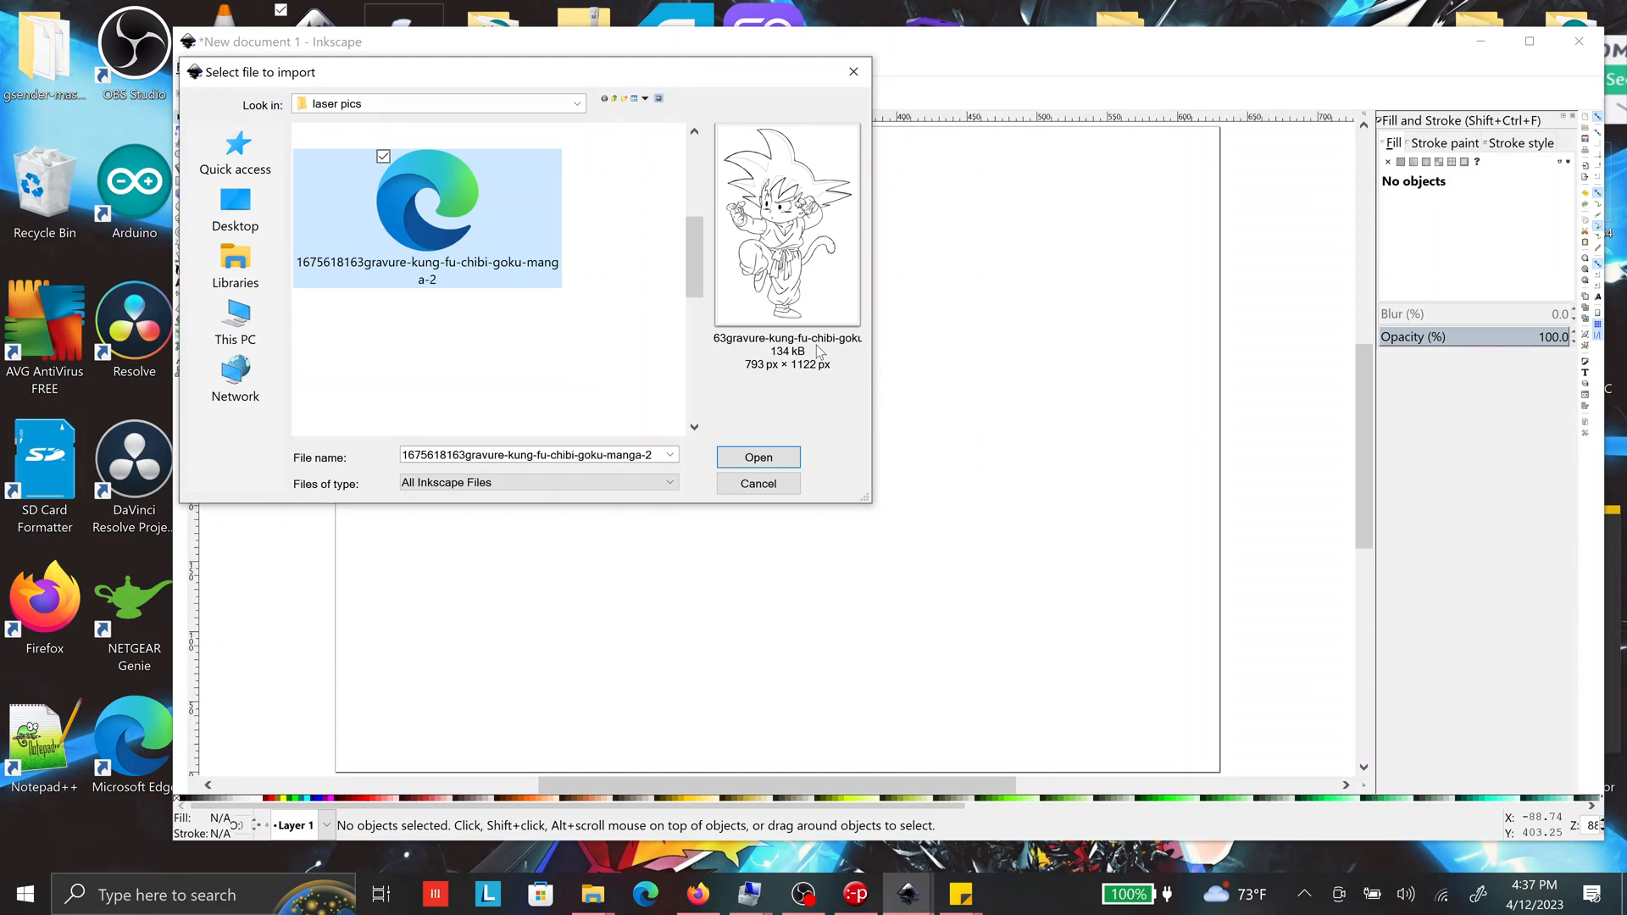
{"action": "left_click", "coordinate": [776, 459]}
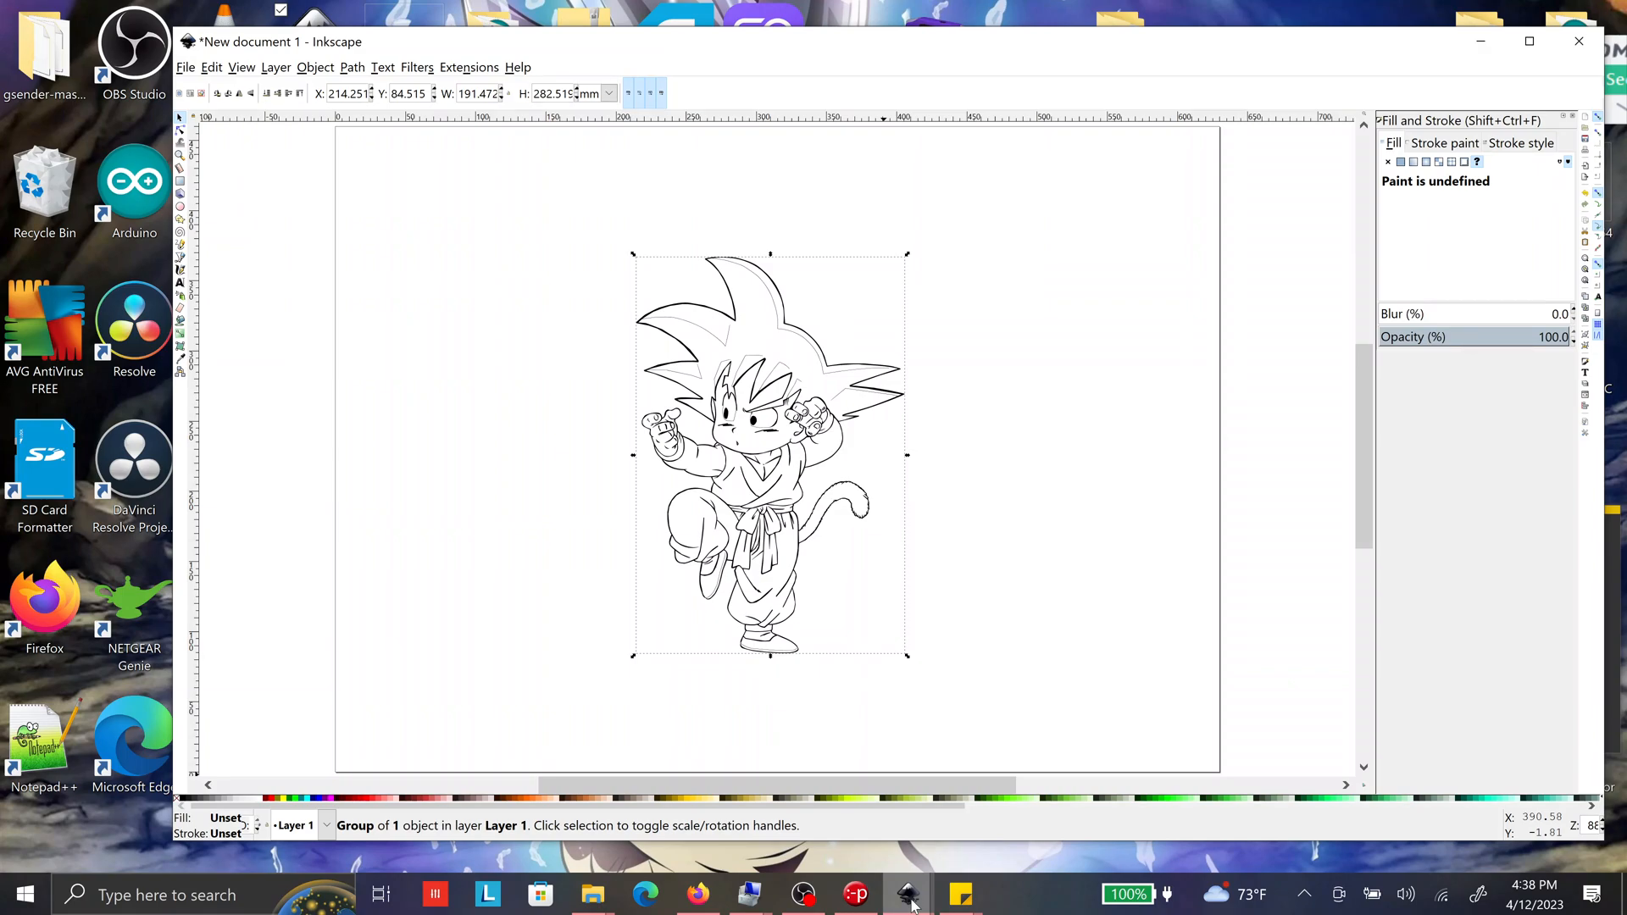
- Bring up the other open document window with the laser tool dialog and minimize it
{"action": "mouse_move", "coordinate": [911, 900]}
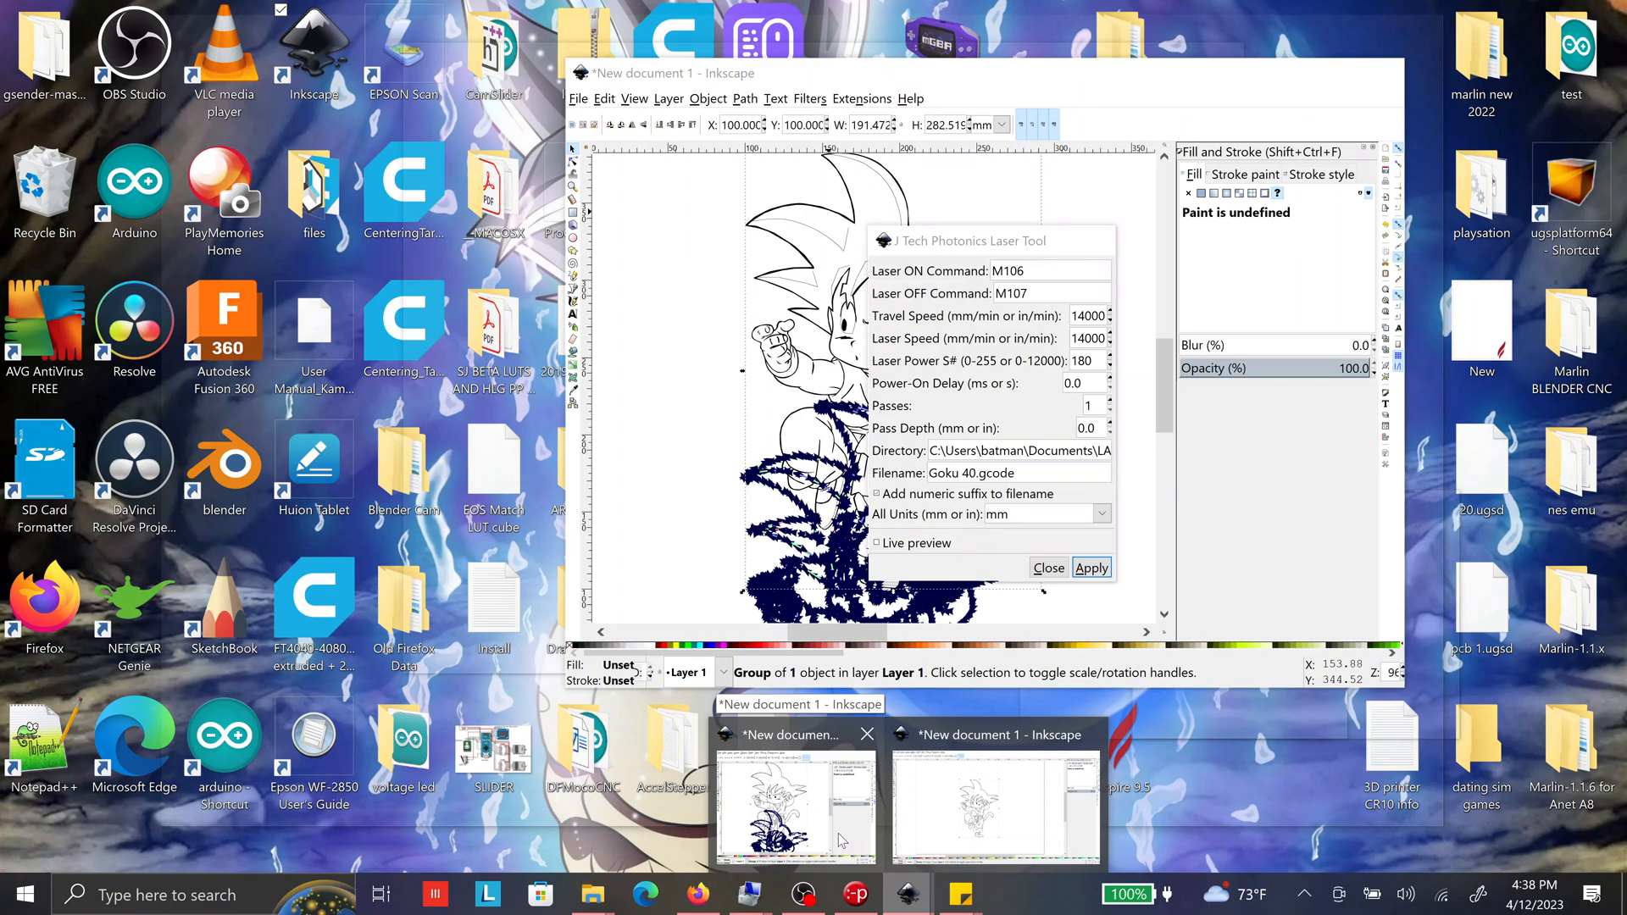
{"action": "left_click", "coordinate": [842, 841]}
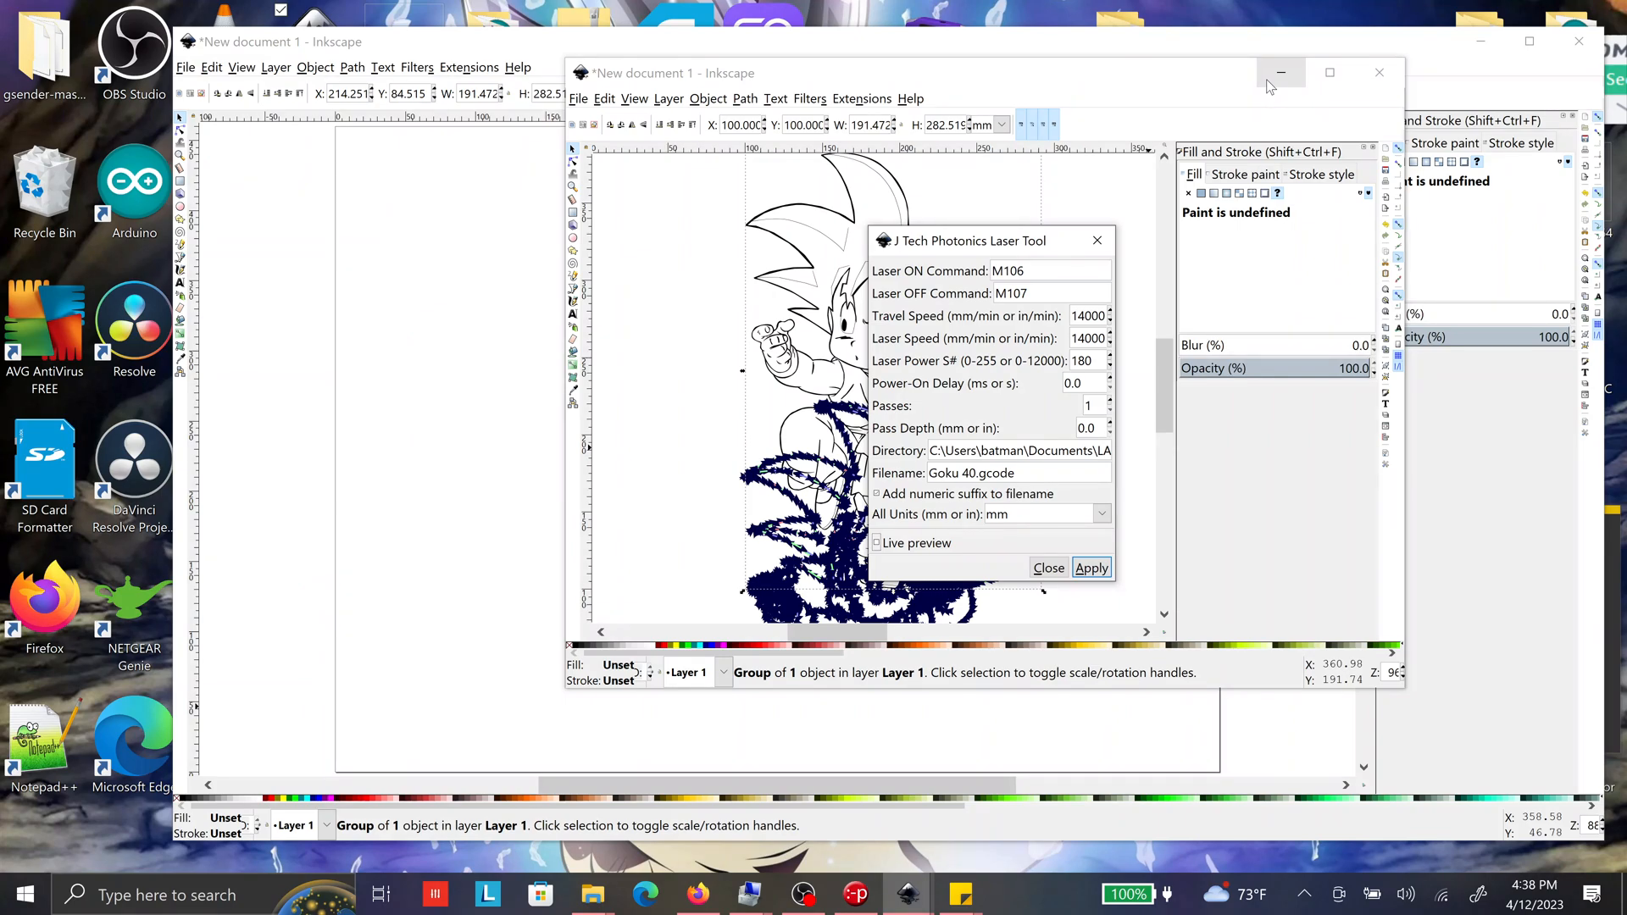
{"action": "left_click", "coordinate": [1276, 74]}
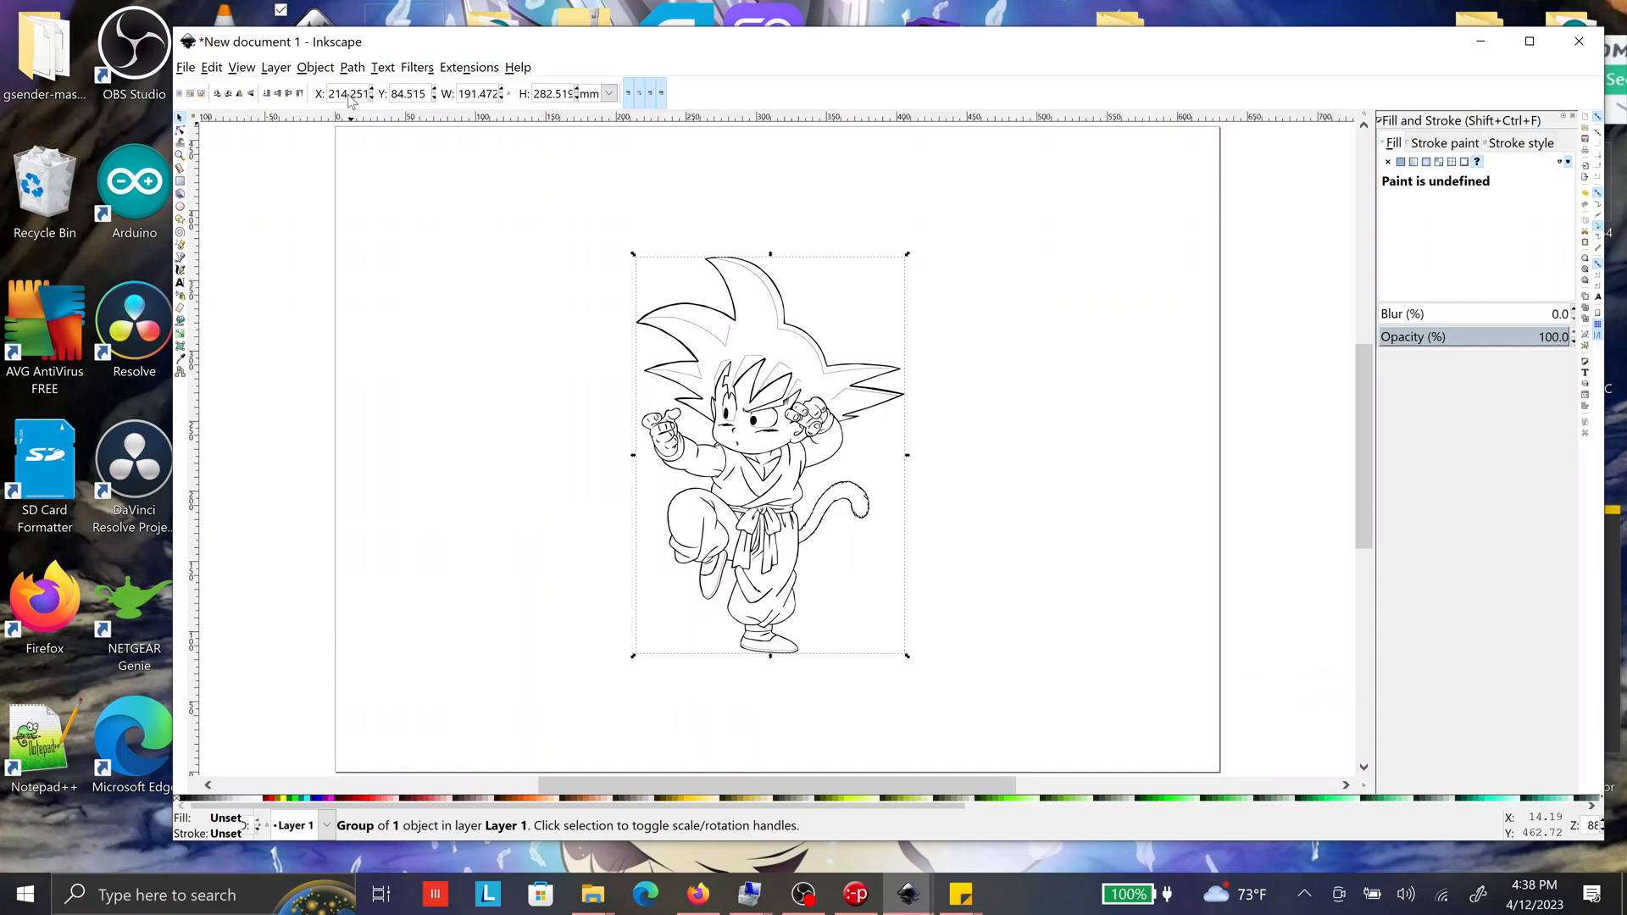
- Position the imported Goku drawing at X 100 mm and Y 100 mm and convert it to a path
{"action": "left_click", "coordinate": [855, 389]}
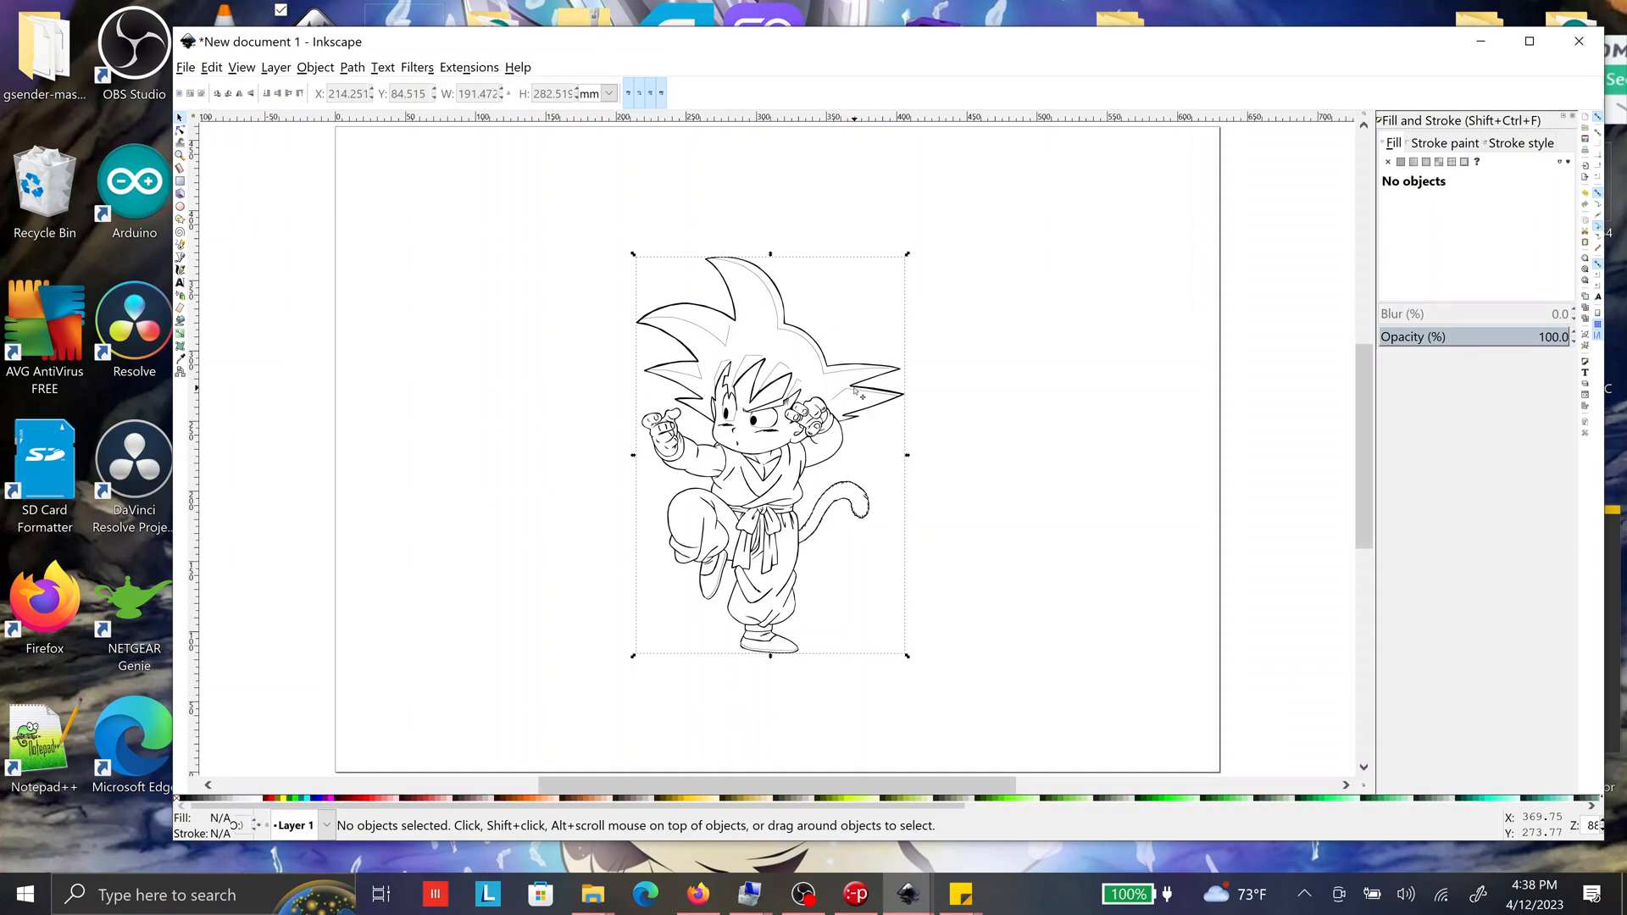
{"action": "left_click", "coordinate": [855, 389]}
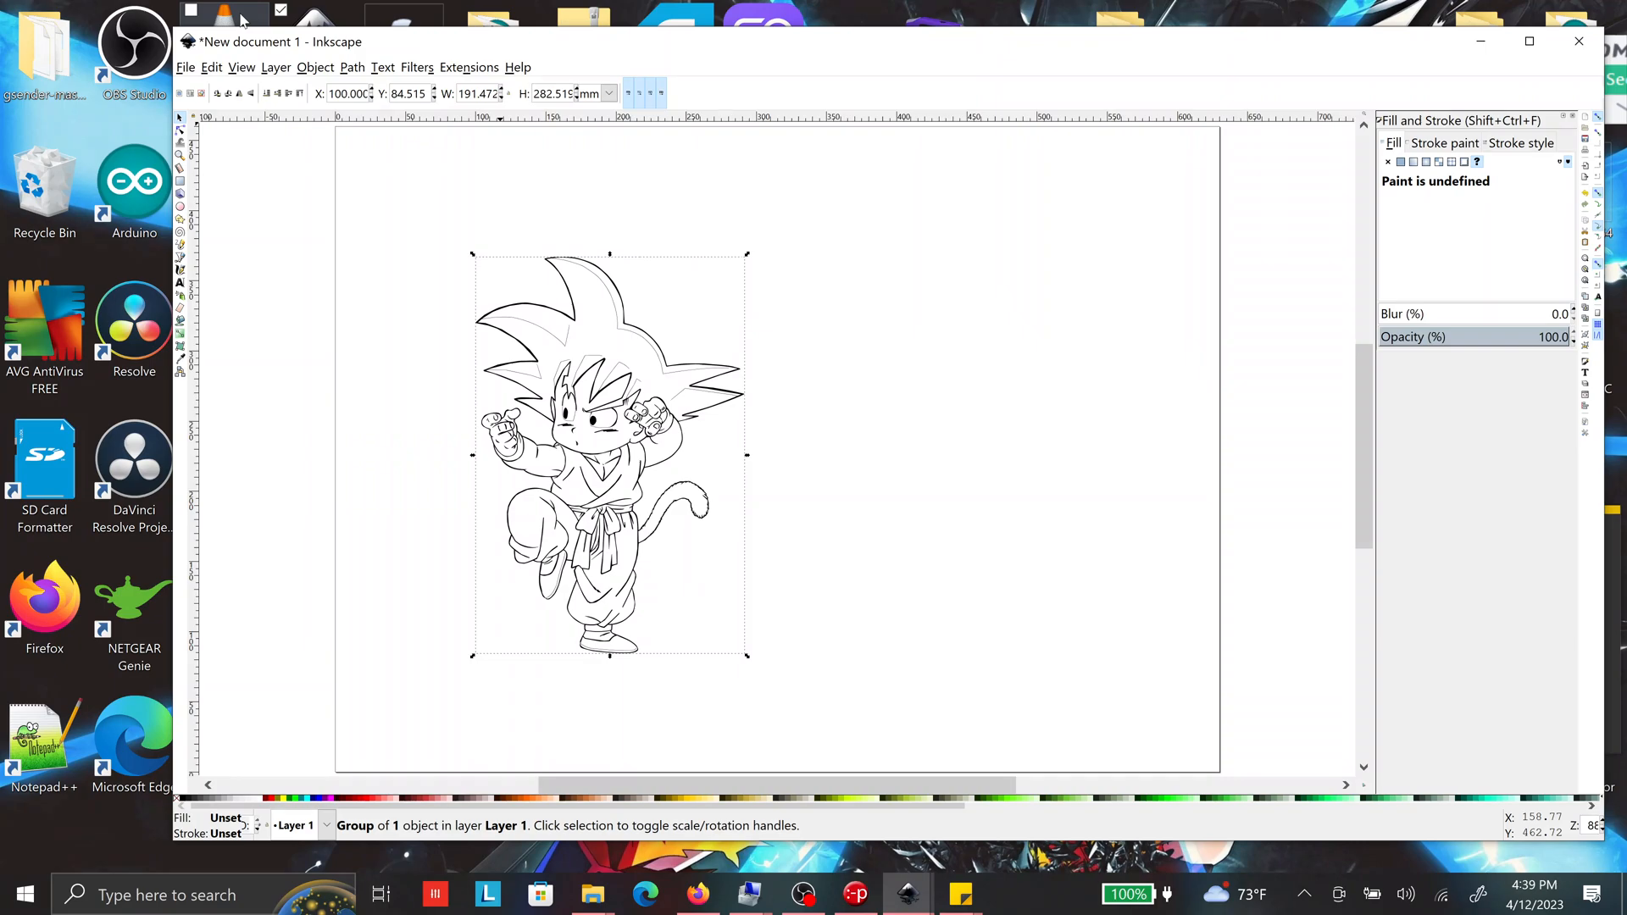
{"action": "left_click", "coordinate": [398, 94]}
{"action": "key", "text": "BackSpace"}
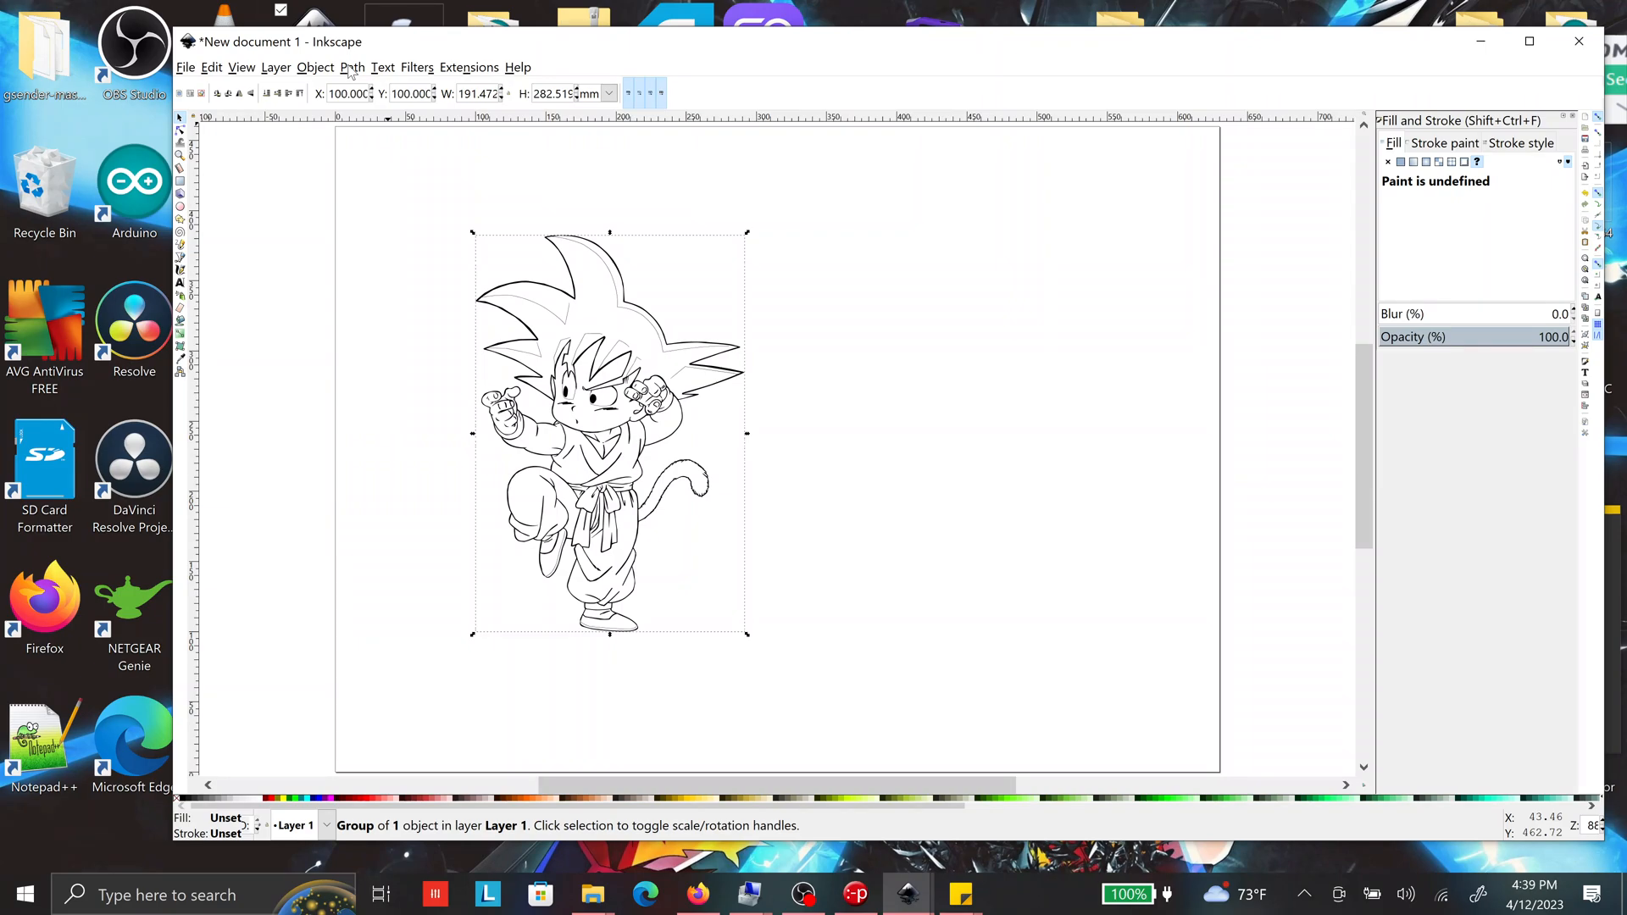
{"action": "left_click", "coordinate": [351, 69]}
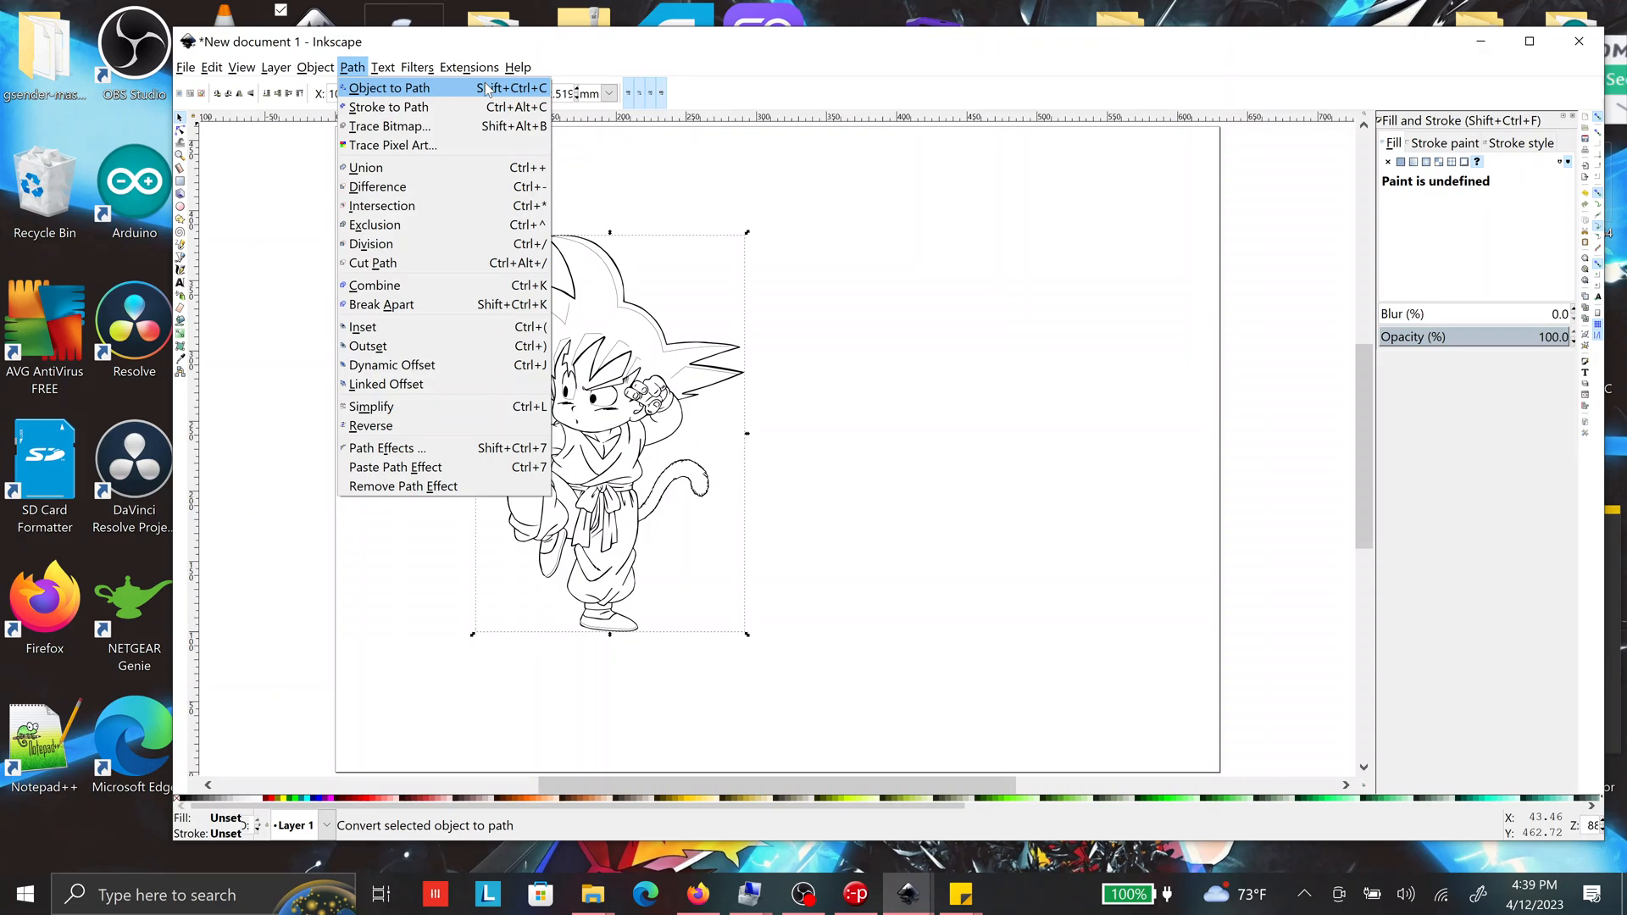
{"action": "left_click", "coordinate": [488, 89]}
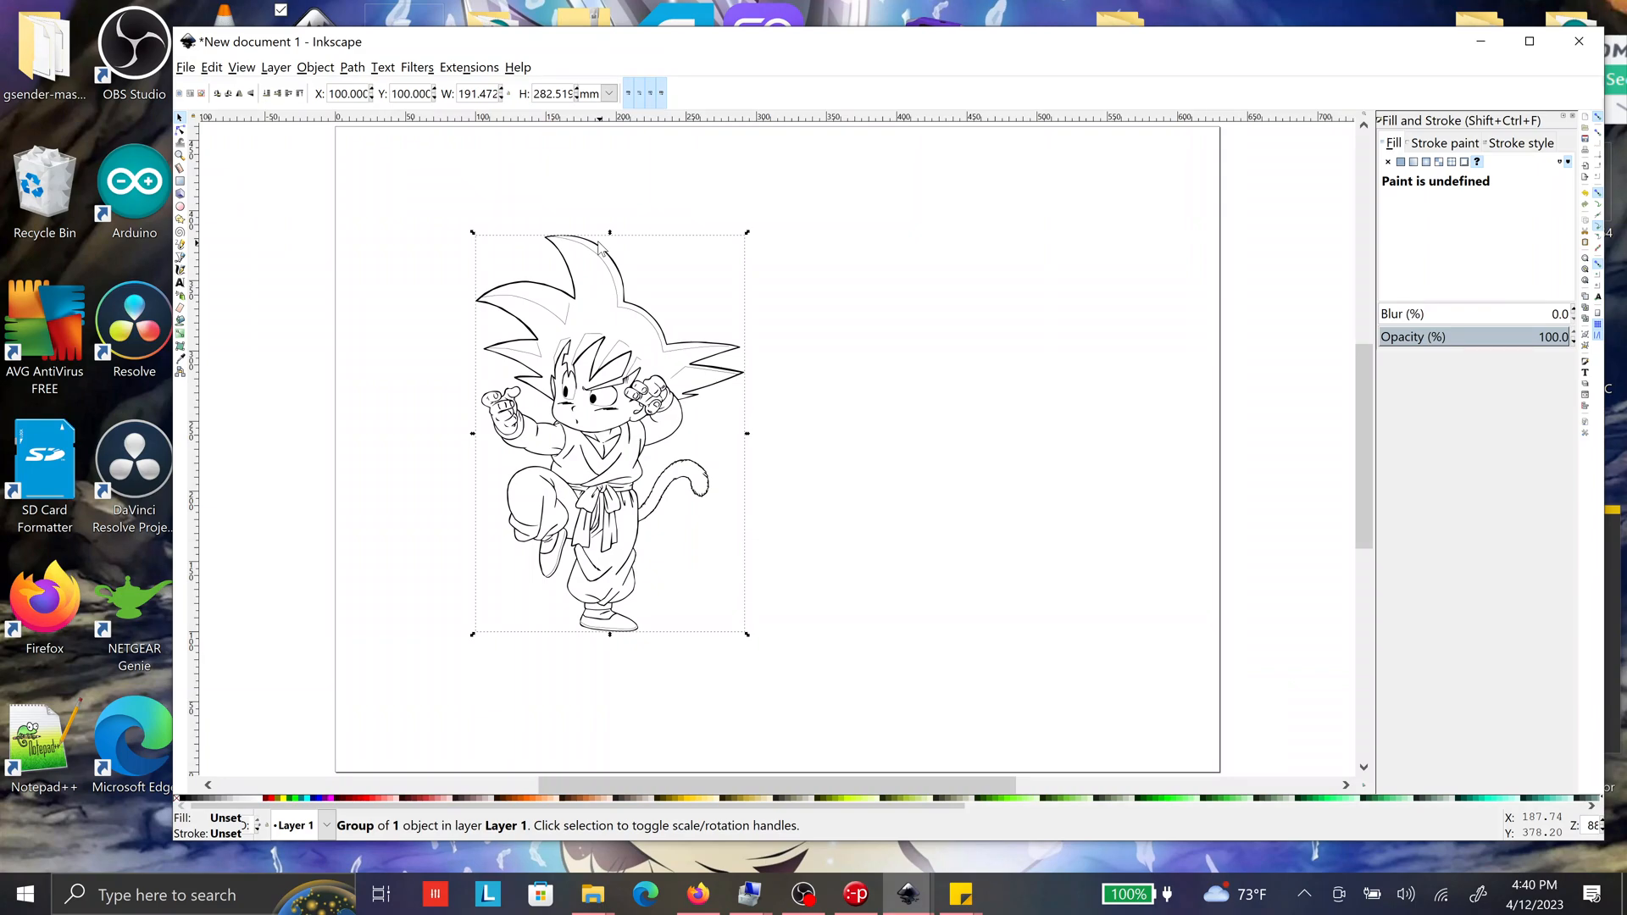
- Generate laser G-code from the Goku drawing with the J Tech Photonics Laser Tool, using the filename Goku 42.gcode
{"action": "left_click", "coordinate": [469, 67]}
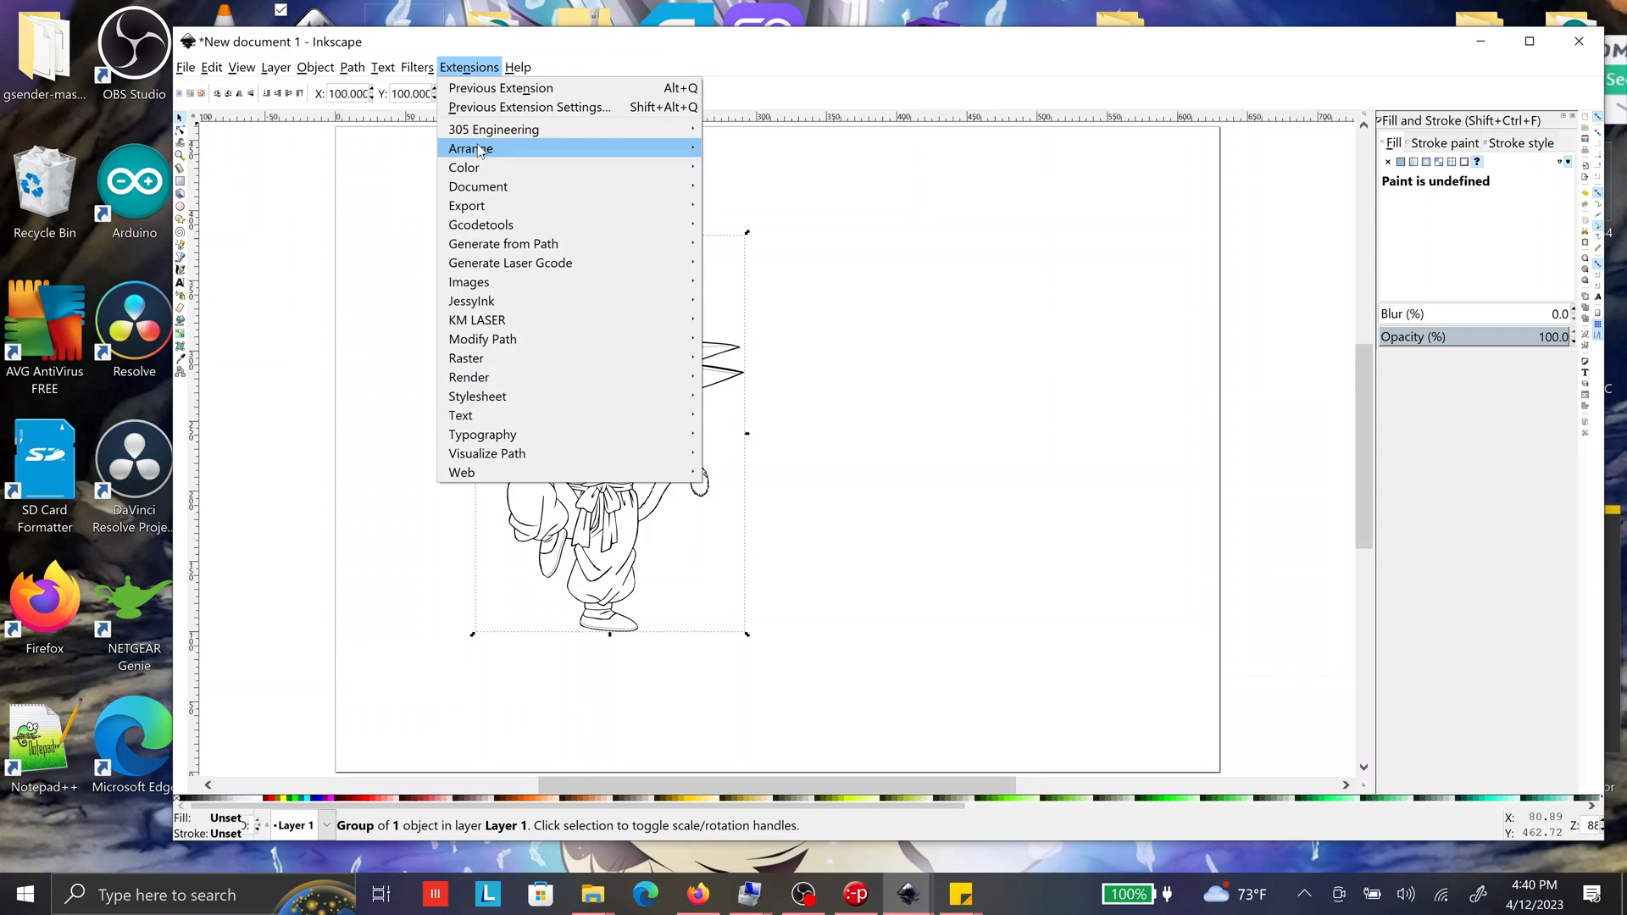
{"action": "mouse_move", "coordinate": [661, 263]}
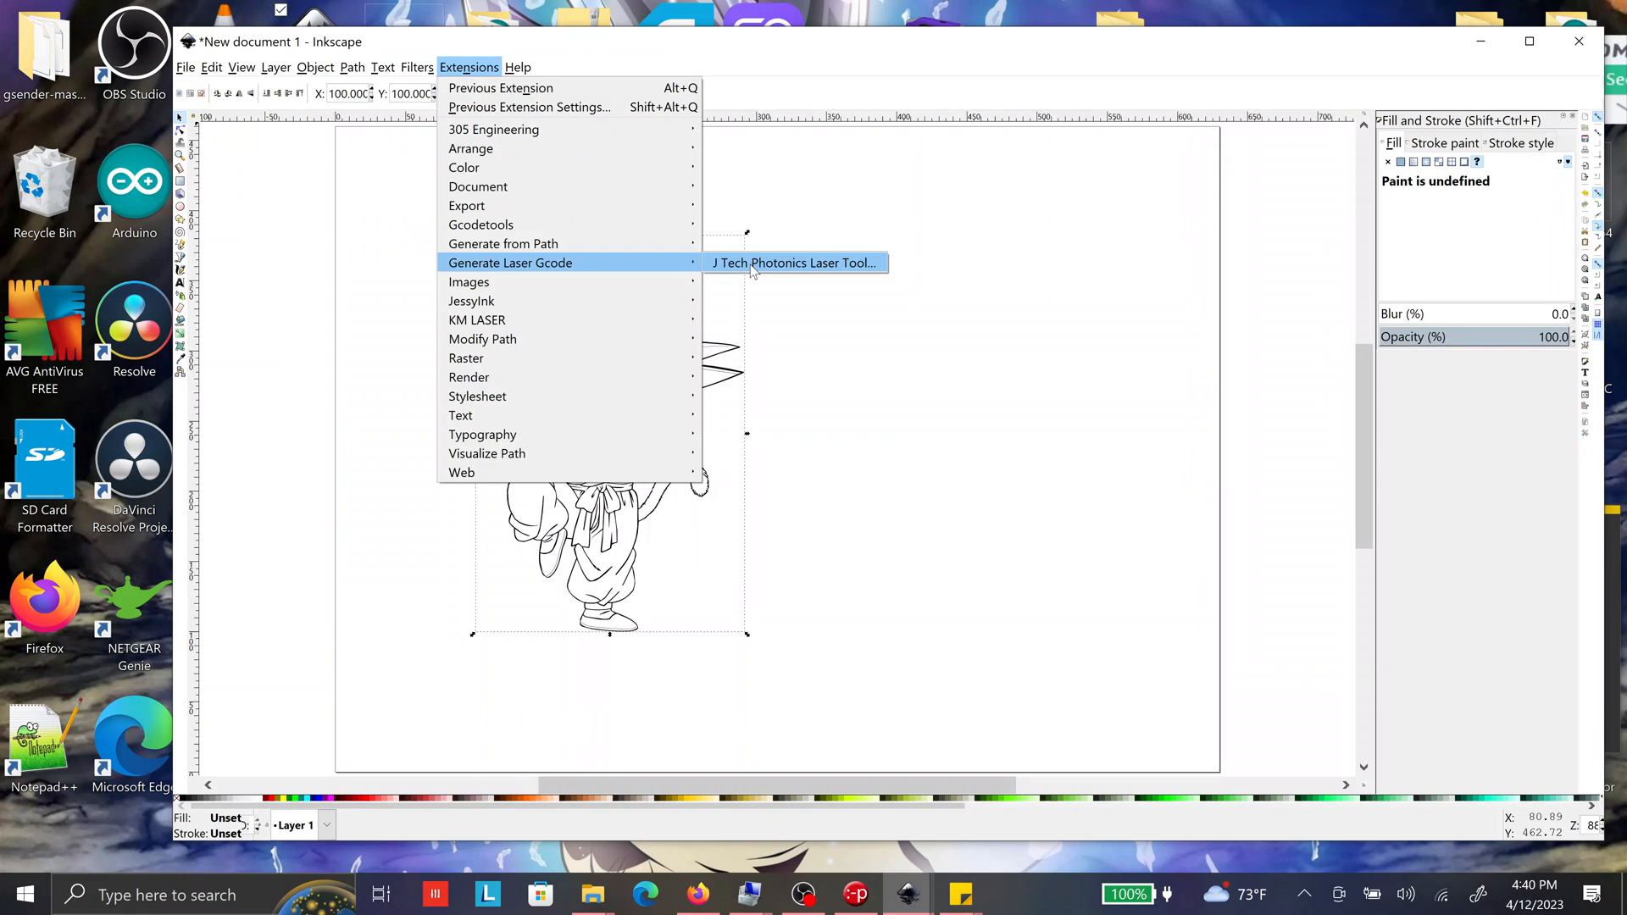
{"action": "left_click", "coordinate": [752, 264]}
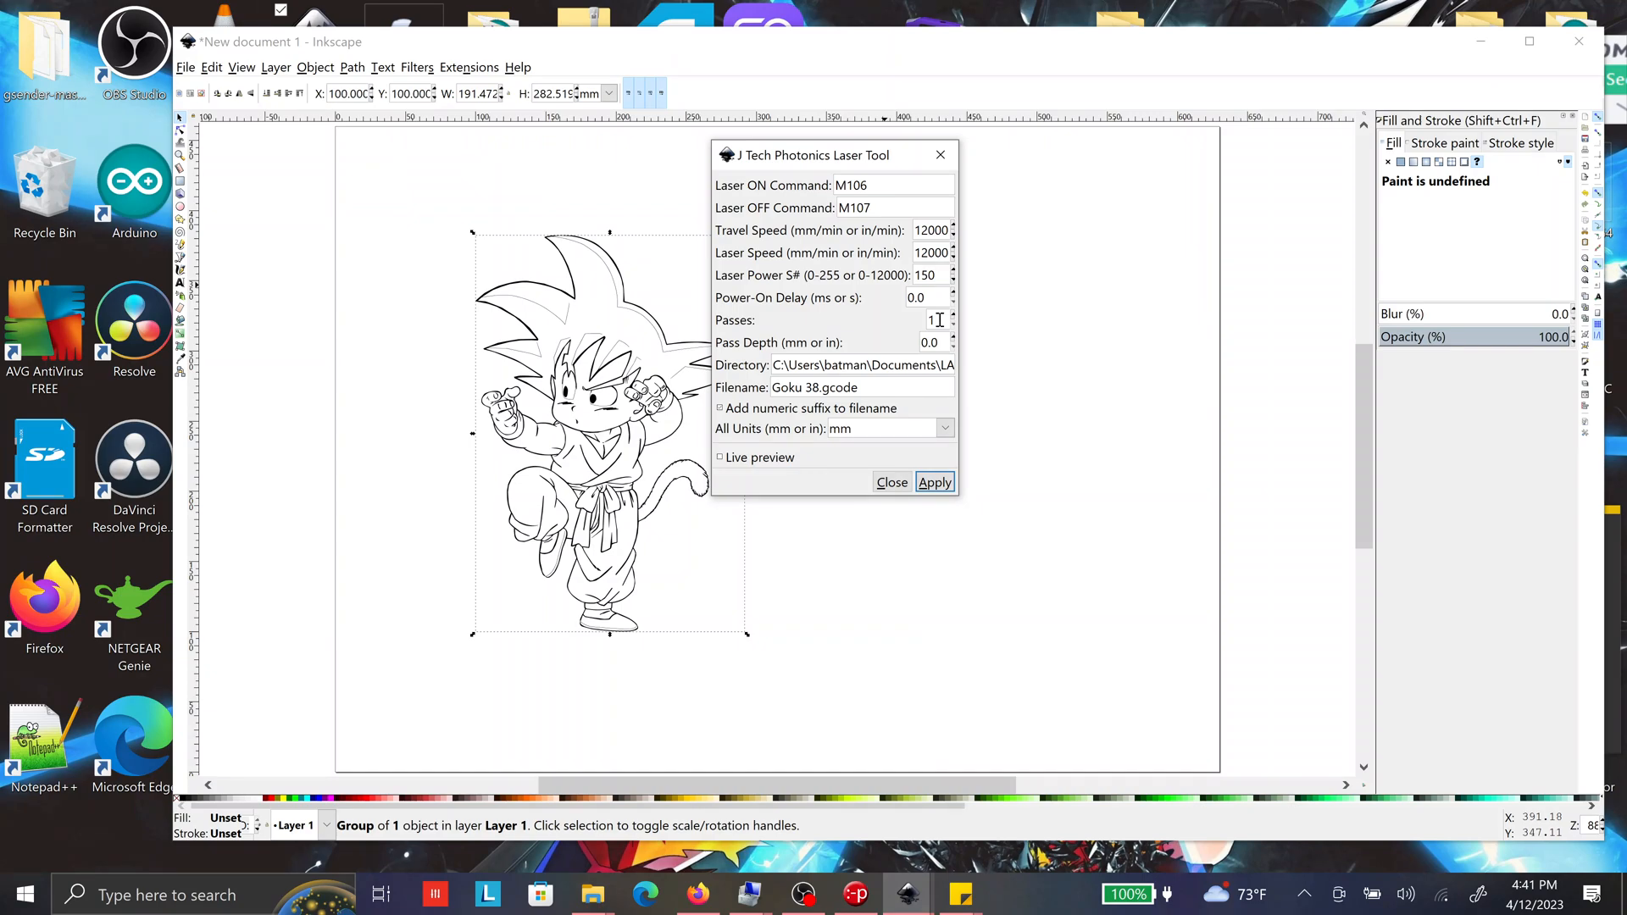
{"action": "left_click", "coordinate": [811, 387]}
{"action": "key", "text": "BackSpace"}
{"action": "key", "text": "BackSpace"}
{"action": "type", "text": "42"}
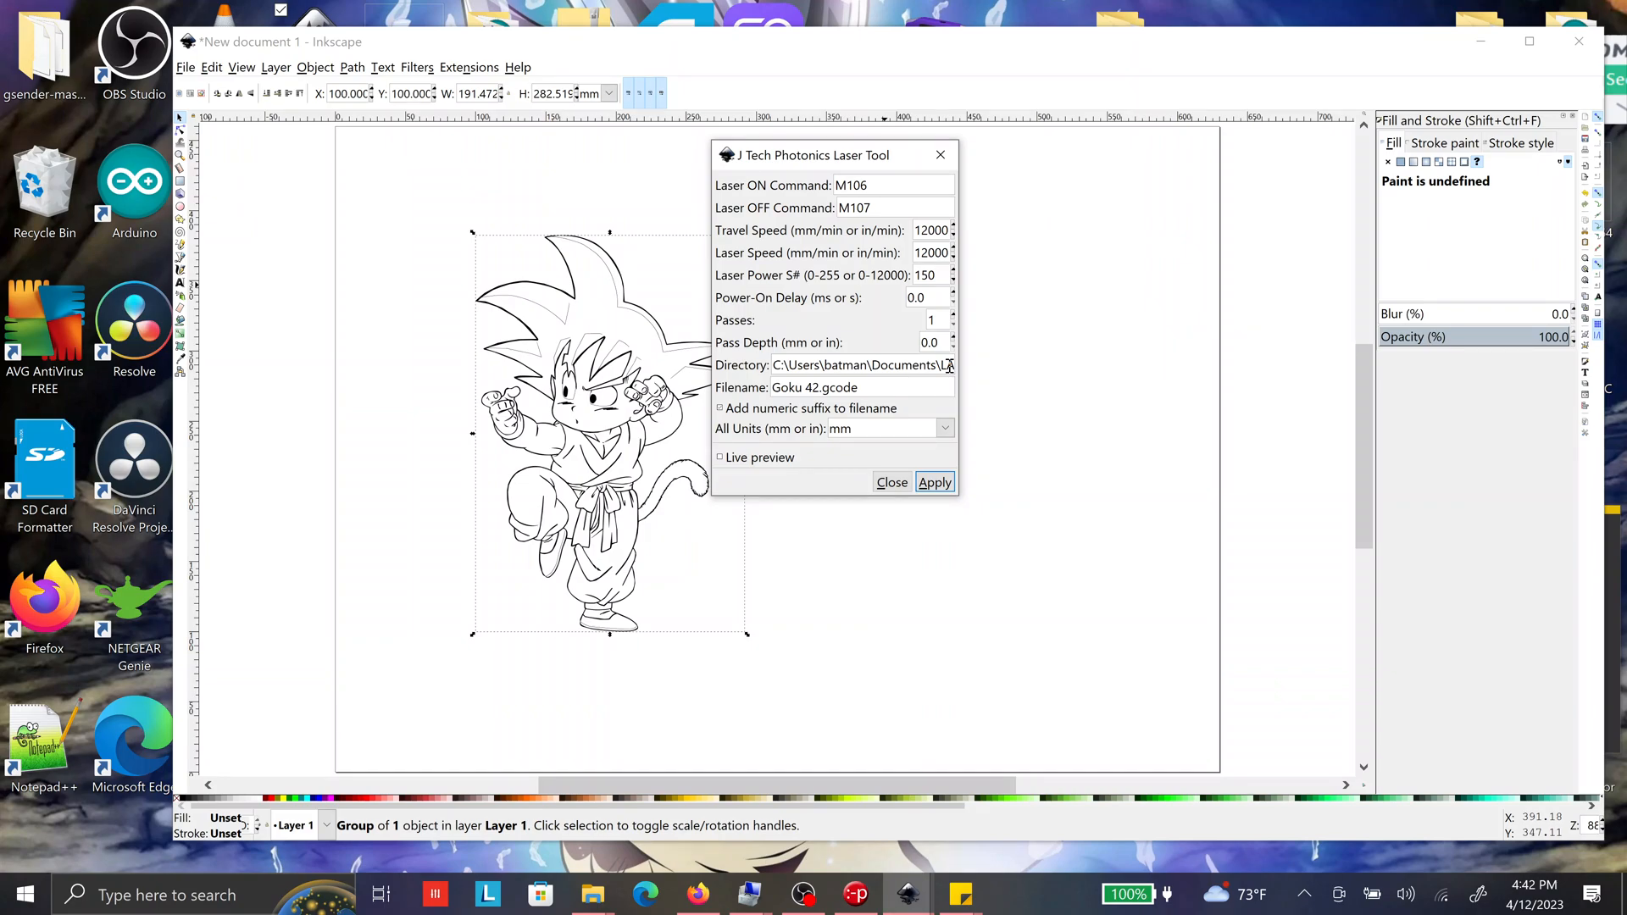
{"action": "left_click", "coordinate": [935, 483]}
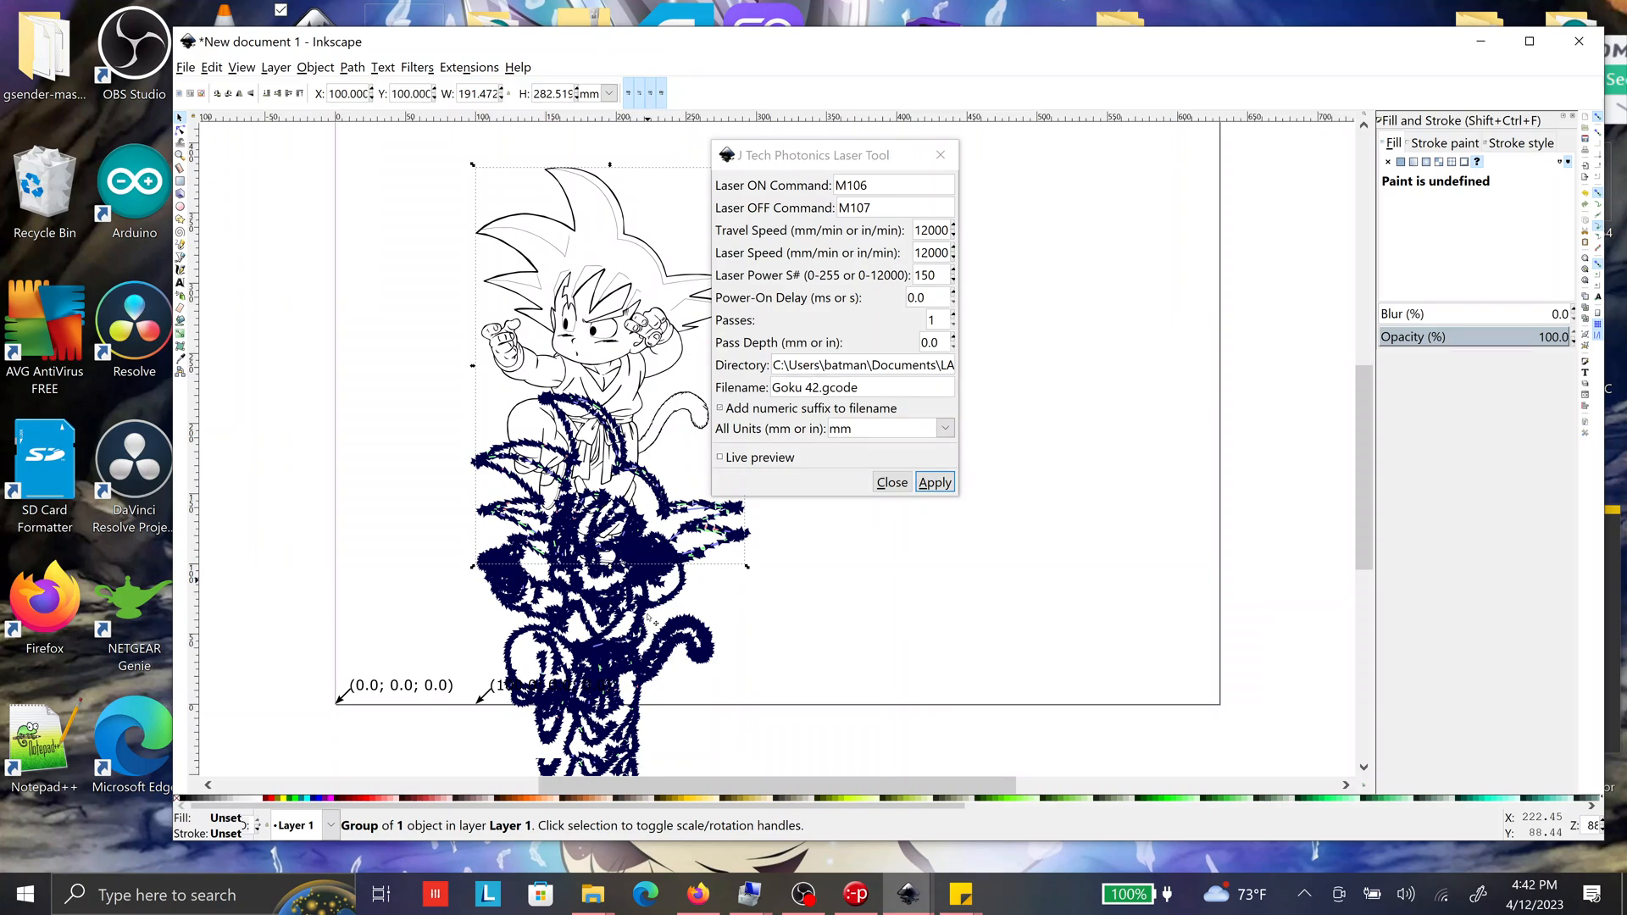
{"action": "scroll", "coordinate": [649, 621], "scroll_direction": "down", "scroll_amount": 3}
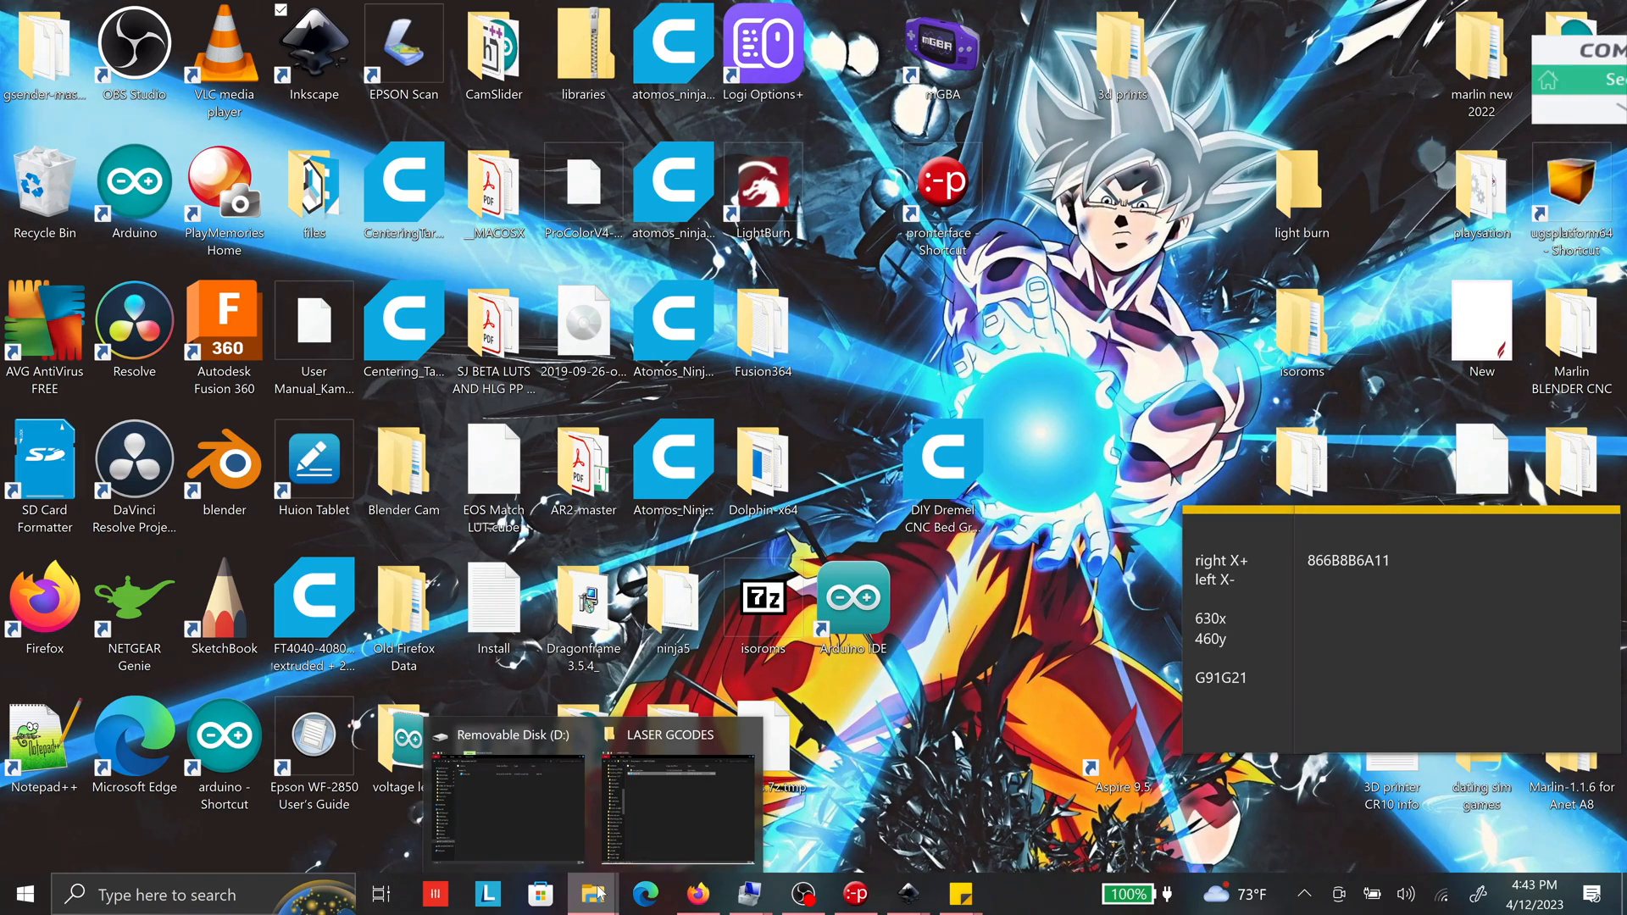
- Switch to the LASER GCODES folder in File Explorer and open the Goku 42_0001 file for editing in Notepad++
{"action": "left_click", "coordinate": [674, 797]}
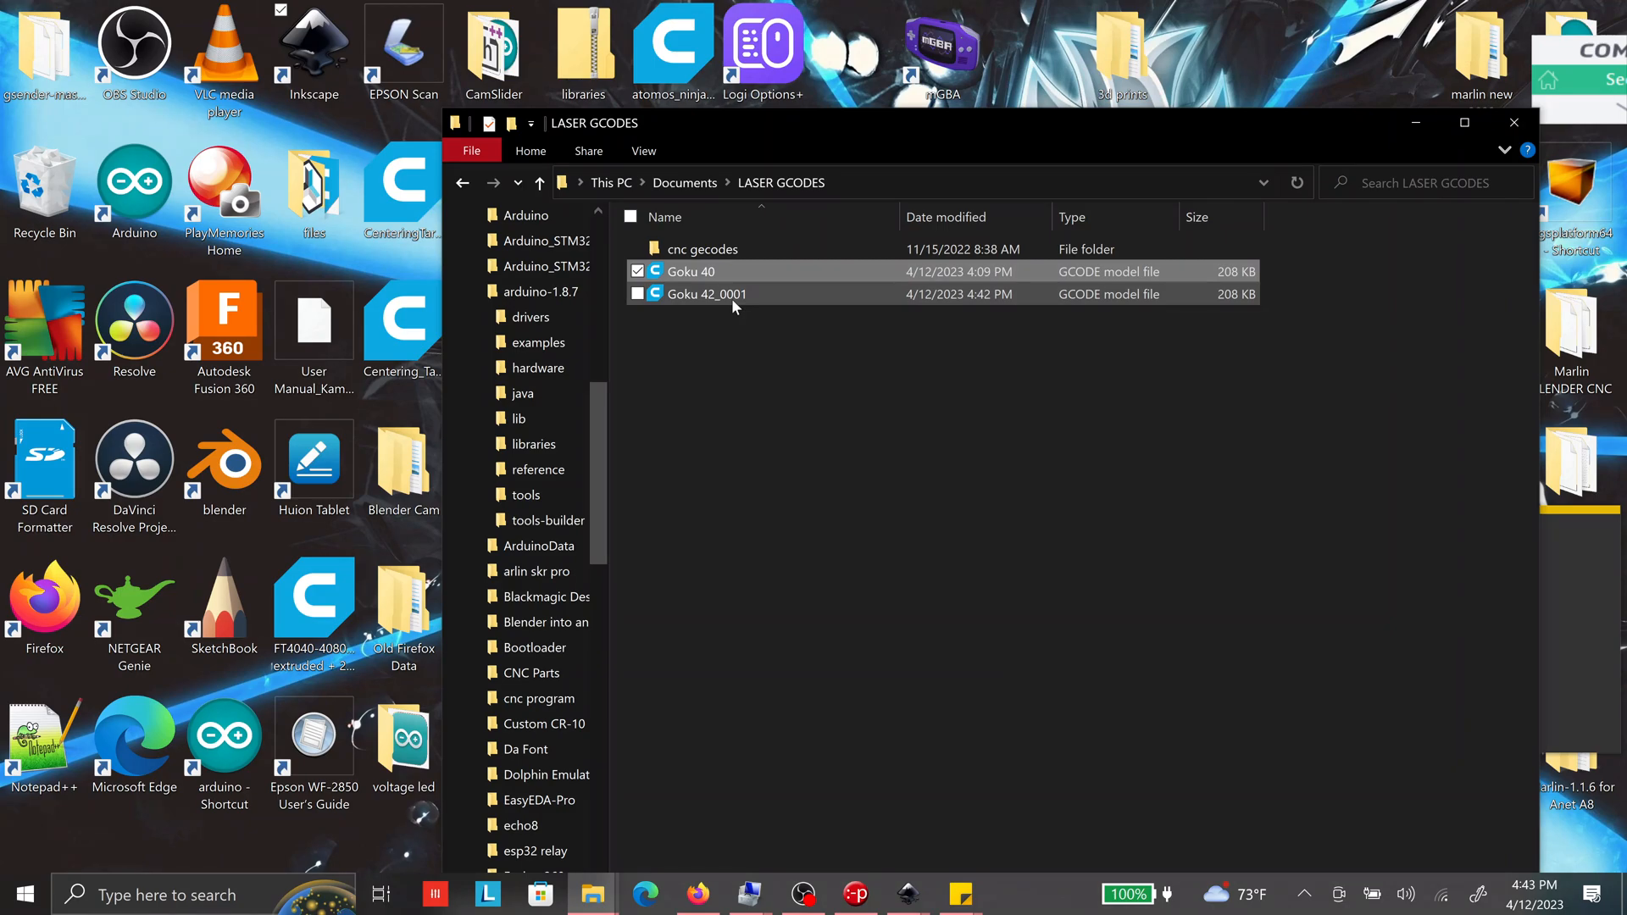
{"action": "left_click", "coordinate": [734, 297]}
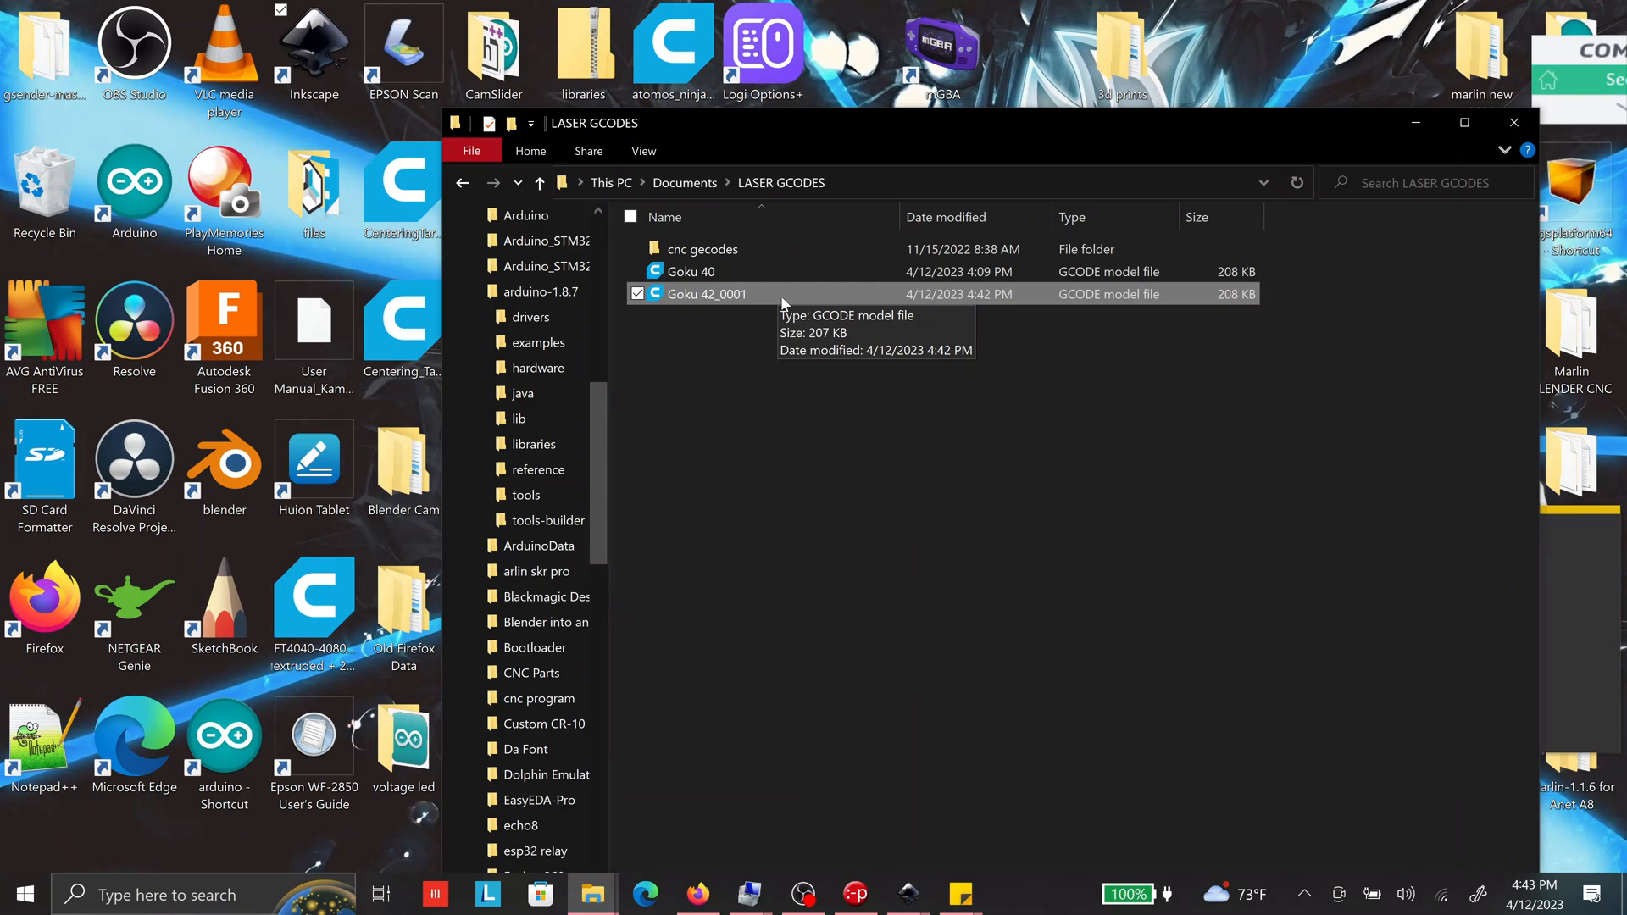
{"action": "right_click", "coordinate": [780, 299]}
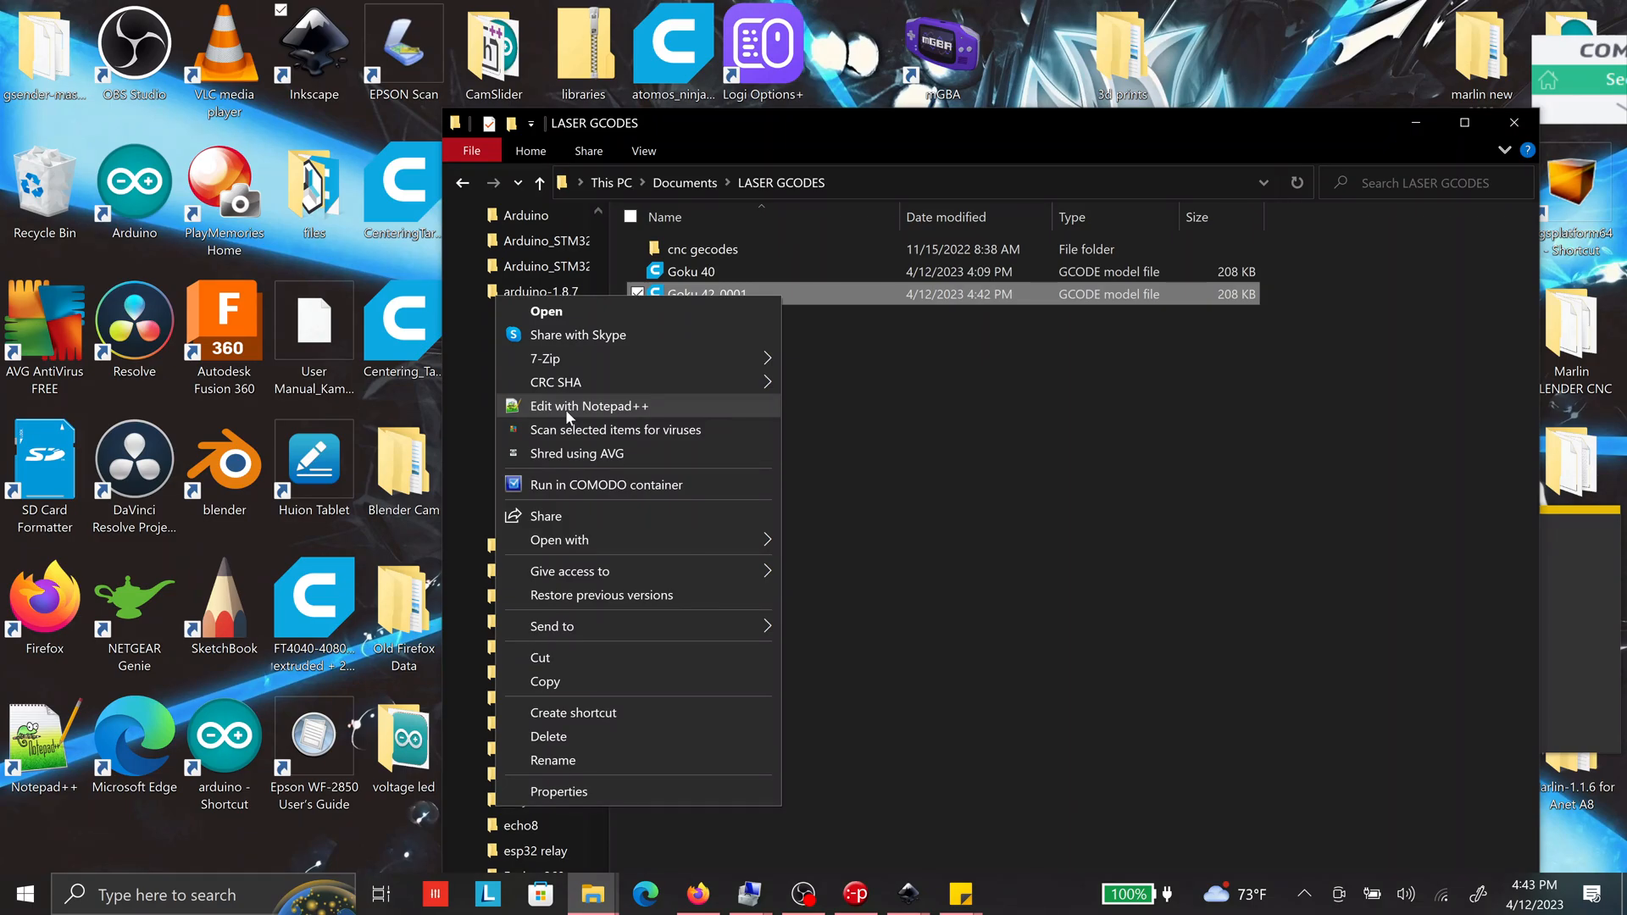
{"action": "left_click", "coordinate": [566, 407]}
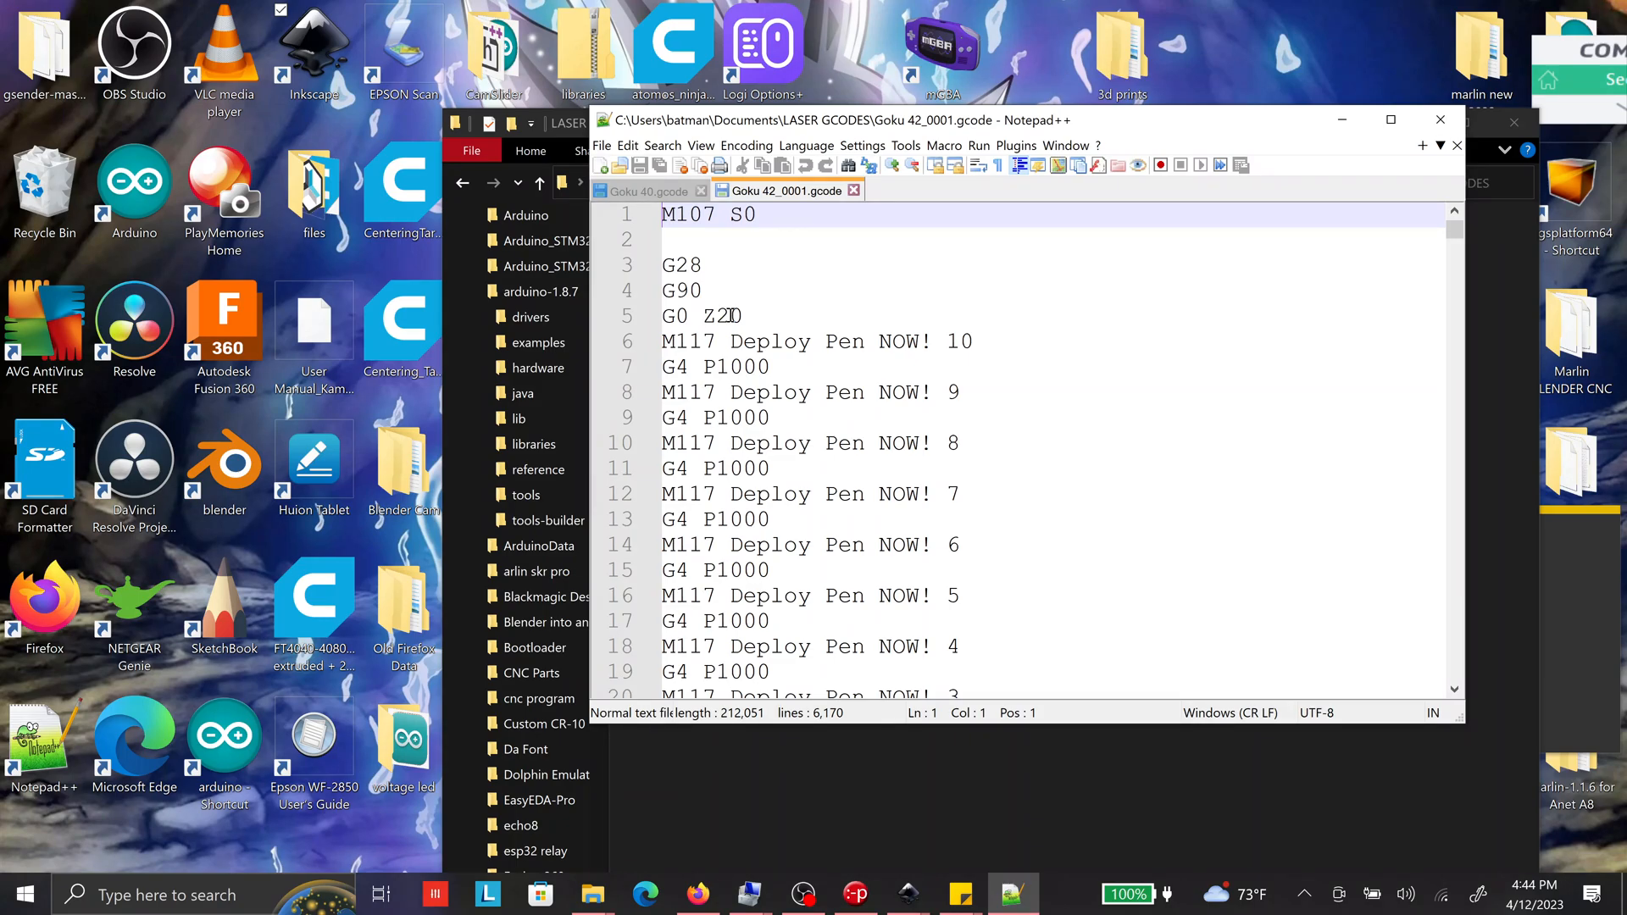
- Change the Z height of the G0 move on line 5 to 50 and close Notepad++
{"action": "left_click", "coordinate": [736, 316]}
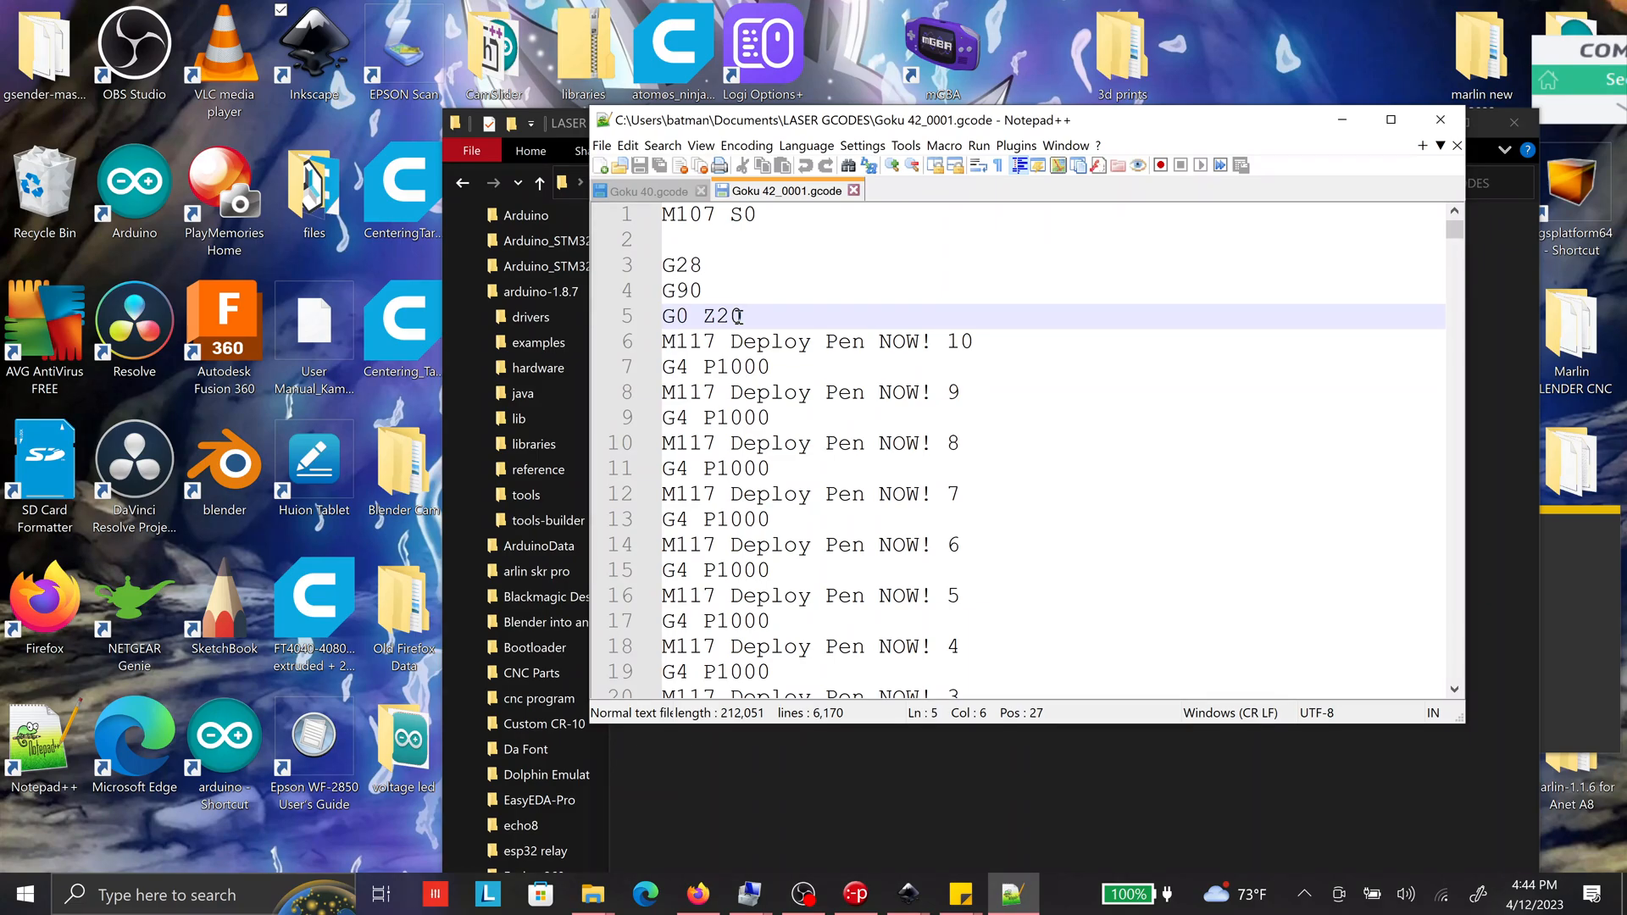
{"action": "key", "text": "BackSpace"}
{"action": "type", "text": "5"}
{"action": "left_click_drag", "start_coordinate": [745, 316], "coordinate": [711, 316]}
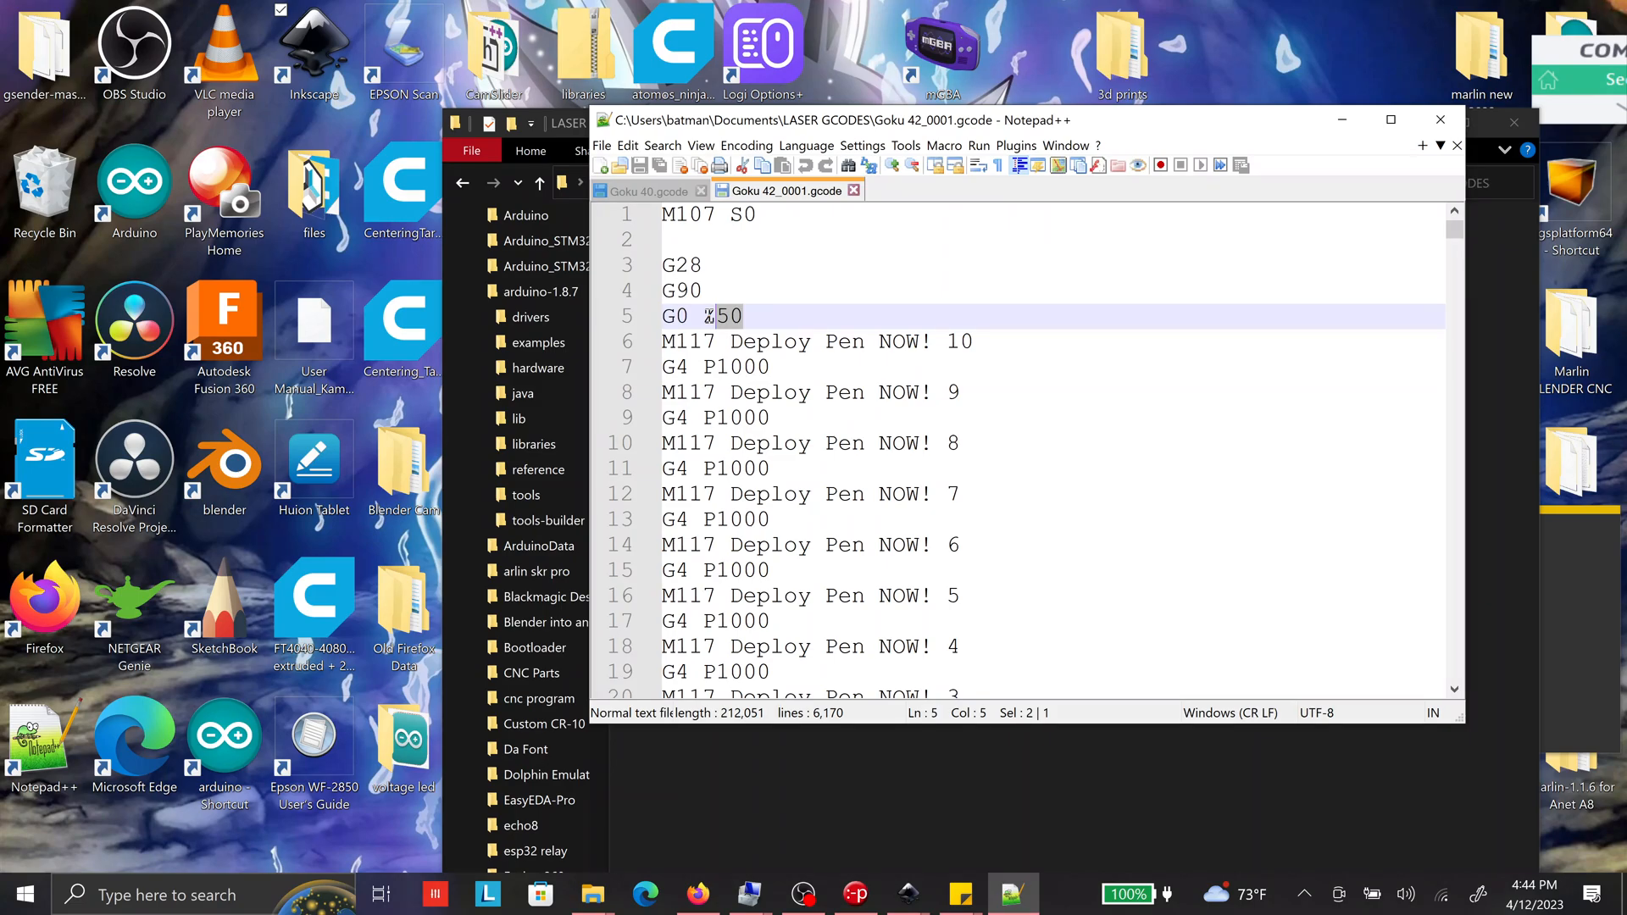
{"action": "key", "text": "alt+F4"}
- Bring up the Removable Disk (D:) window in File Explorer, copy the Goku 42_0001 file onto it and rename the copy Goku 42
{"action": "mouse_move", "coordinate": [593, 892]}
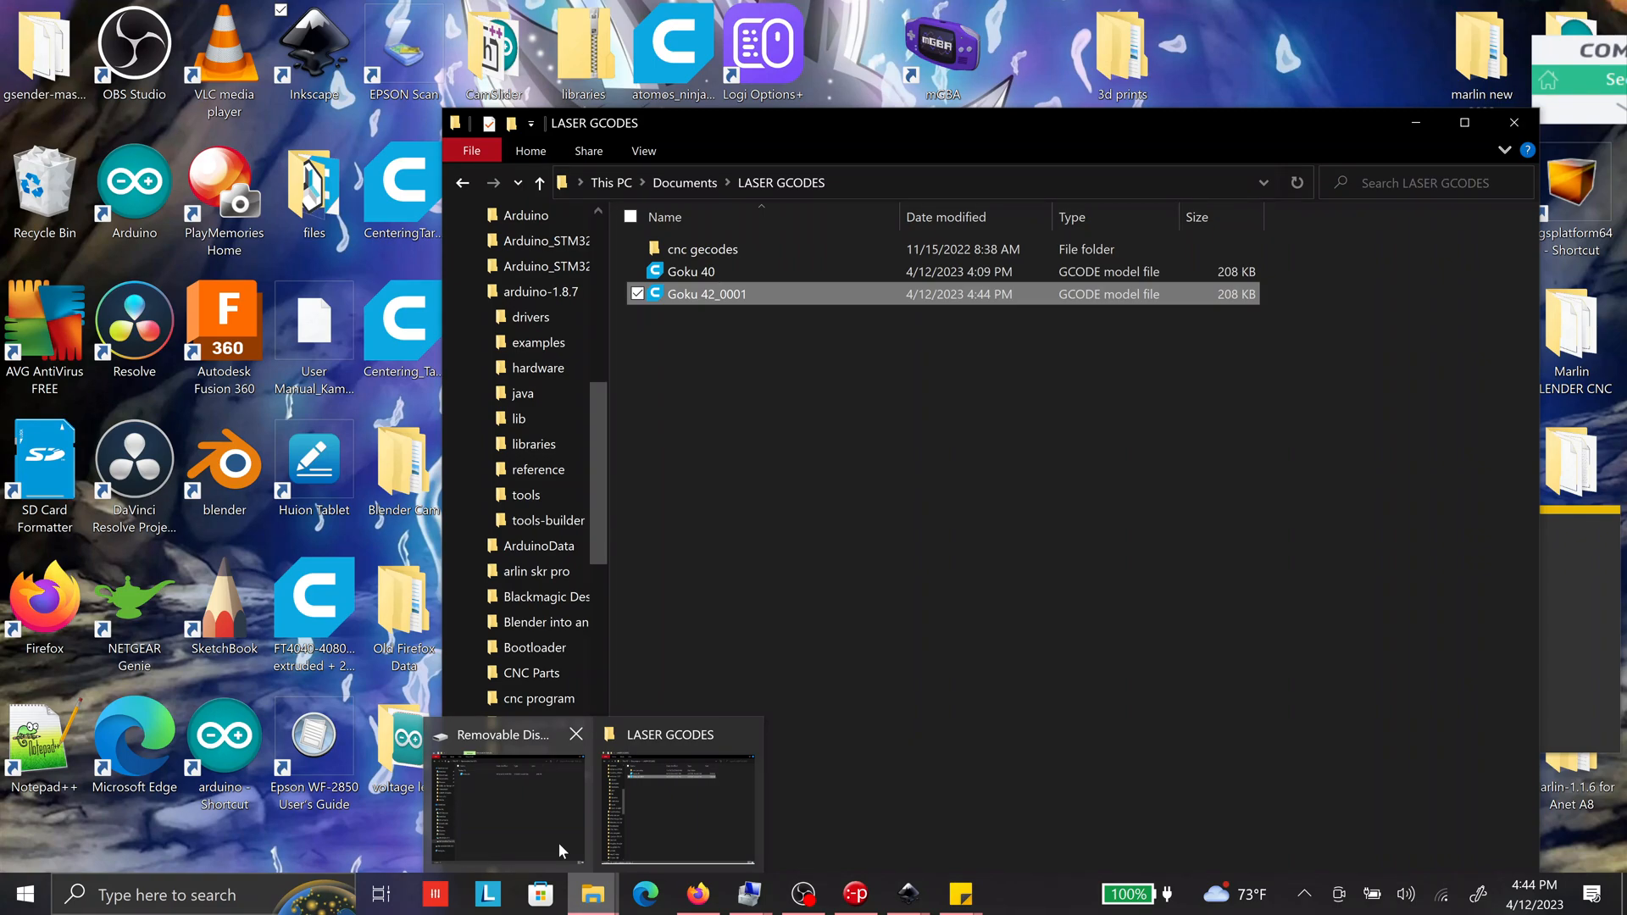
{"action": "left_click", "coordinate": [558, 843]}
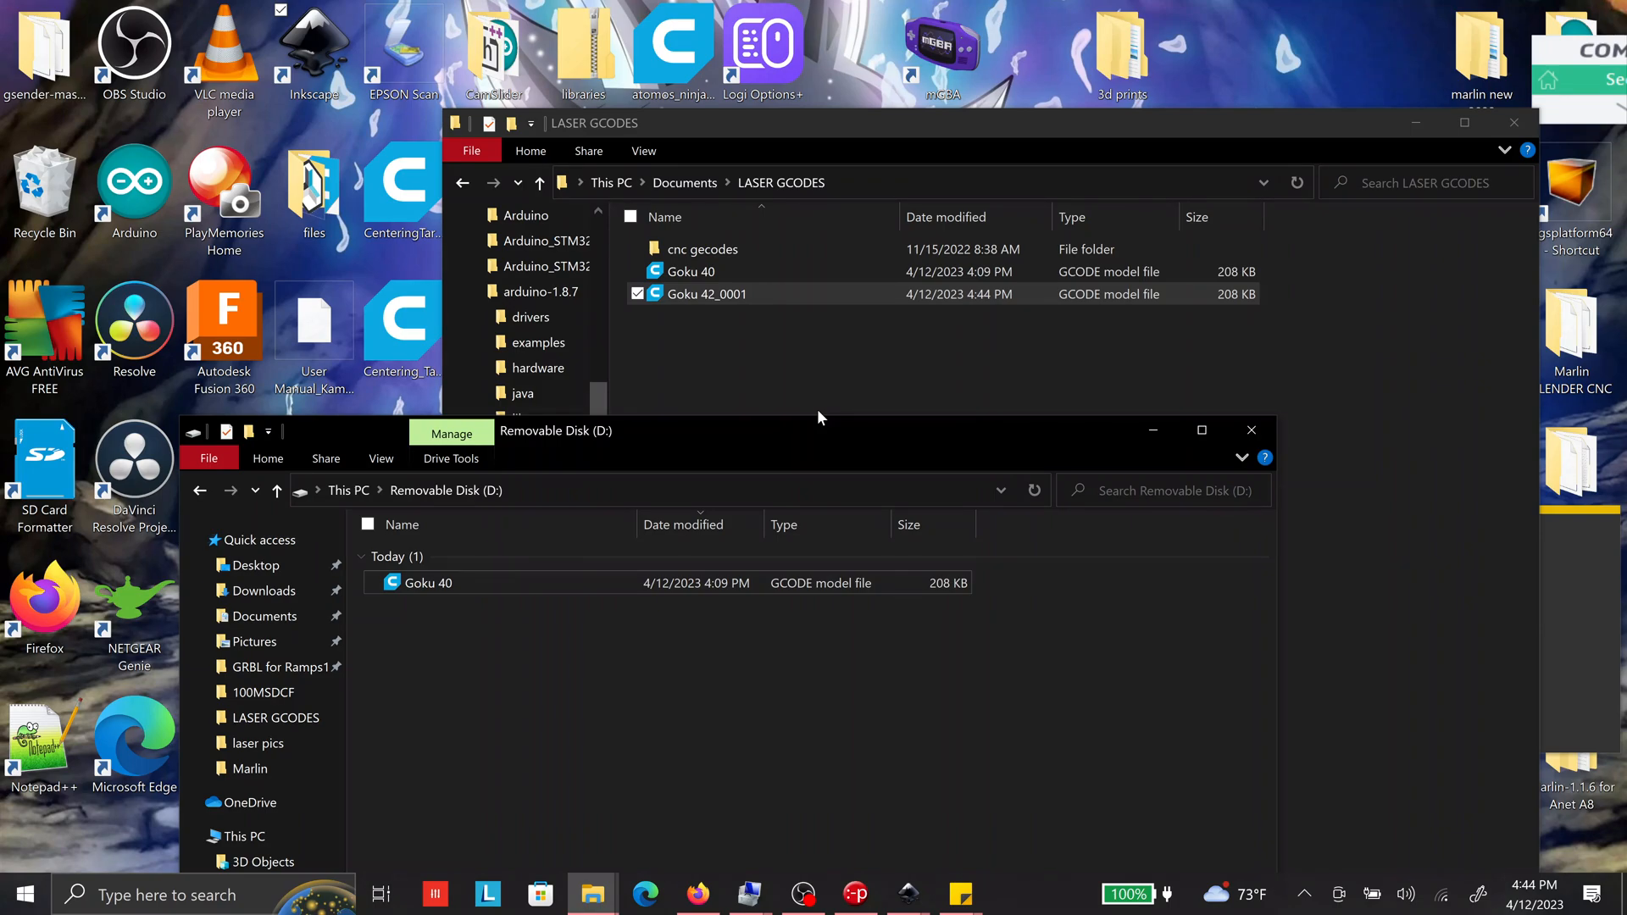
{"action": "left_click_drag", "start_coordinate": [747, 444], "coordinate": [832, 349]}
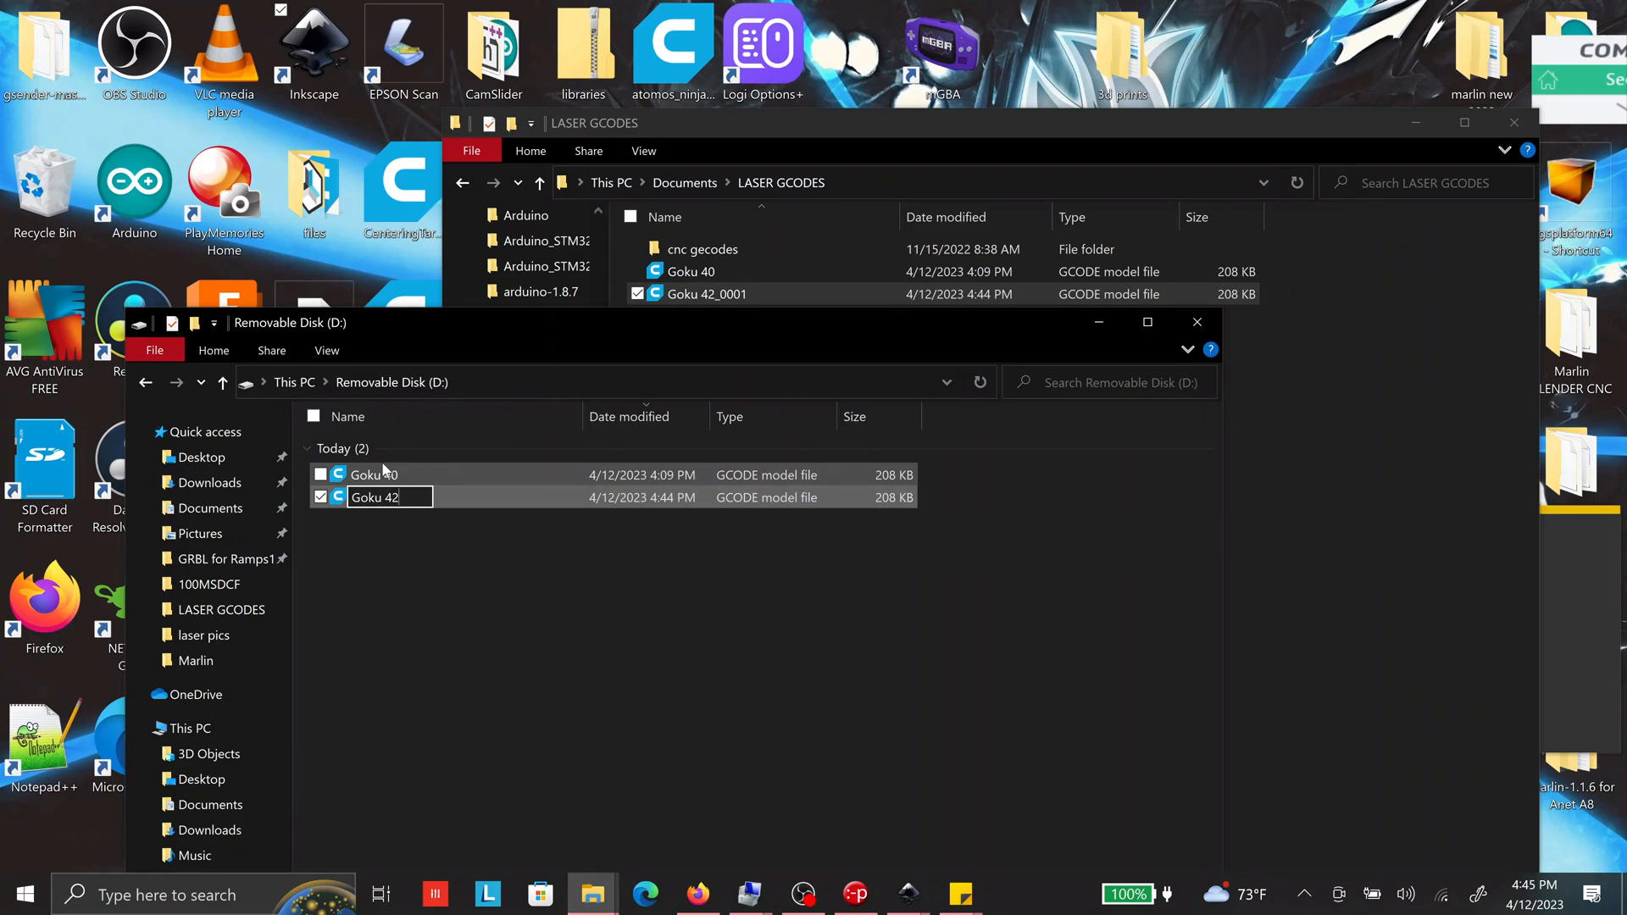
{"action": "left_click", "coordinate": [440, 500]}
{"action": "right_click", "coordinate": [441, 500]}
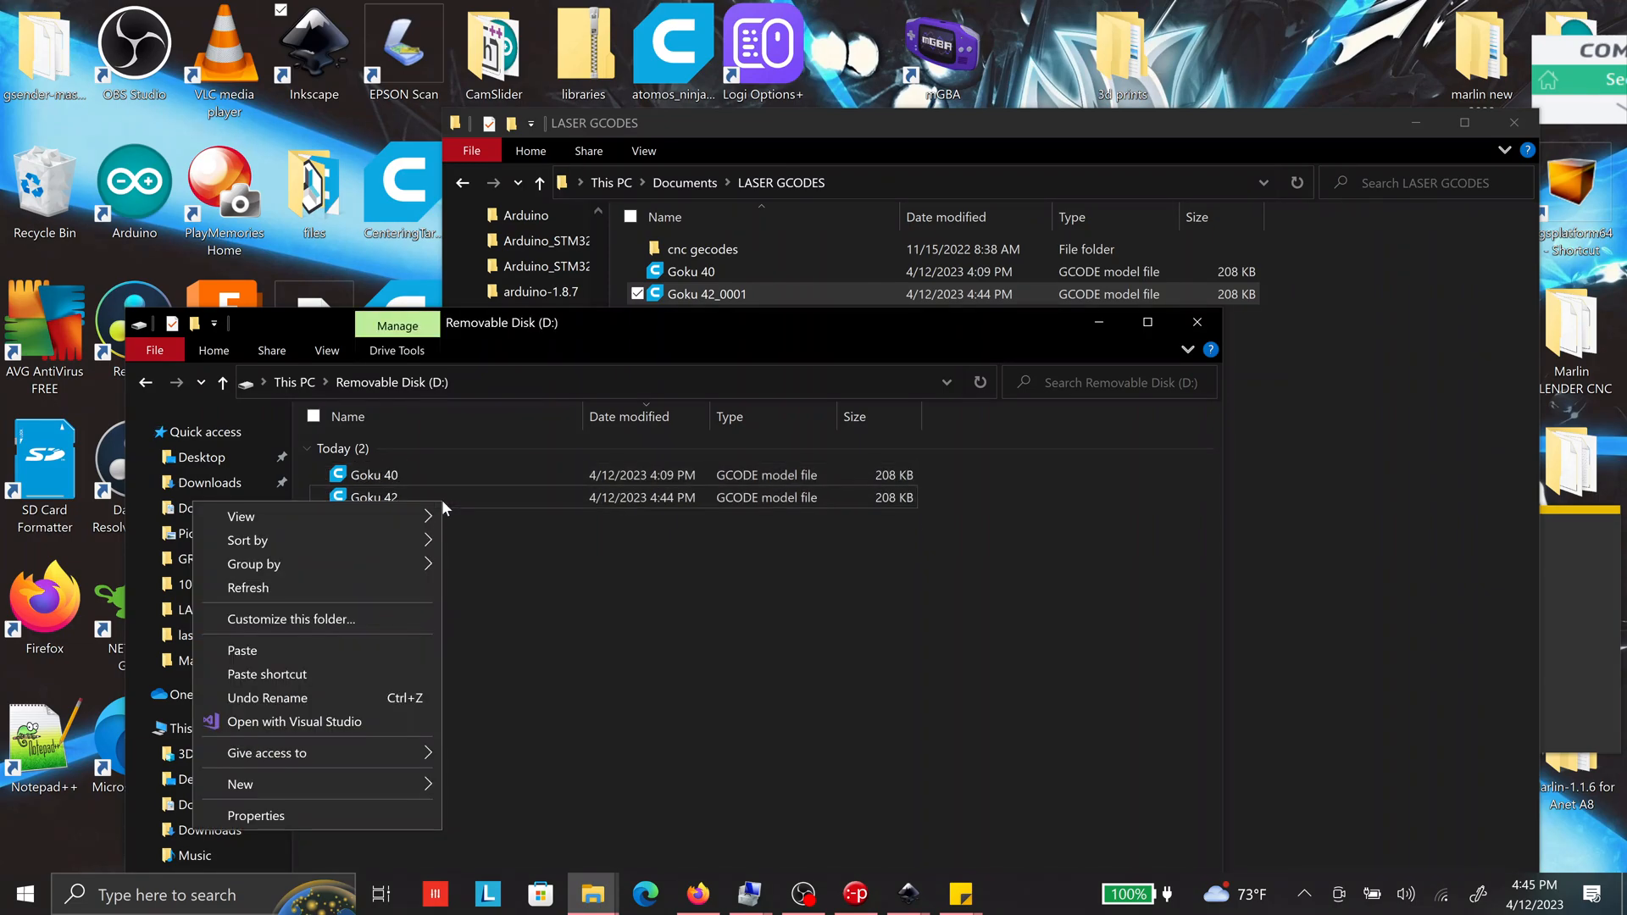